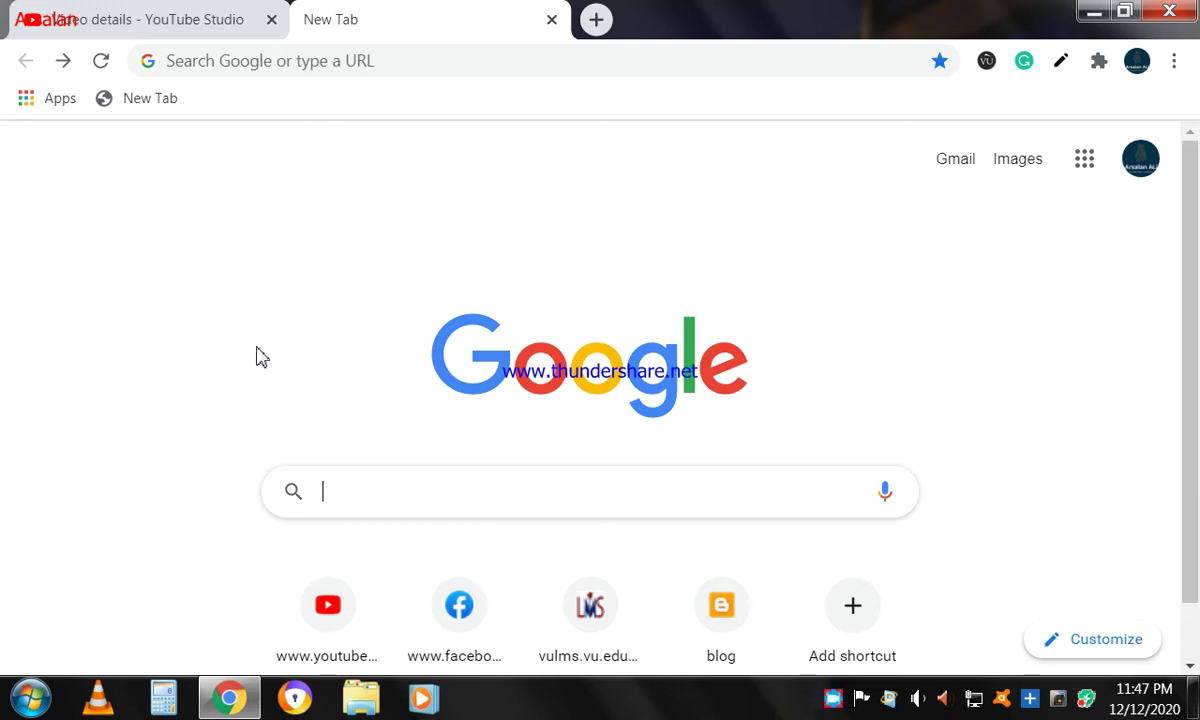
# Search Google for "joinpakarmy" and open the official joinpakarmy.gov.pk website from the results.
pyautogui.write('joinpakar')
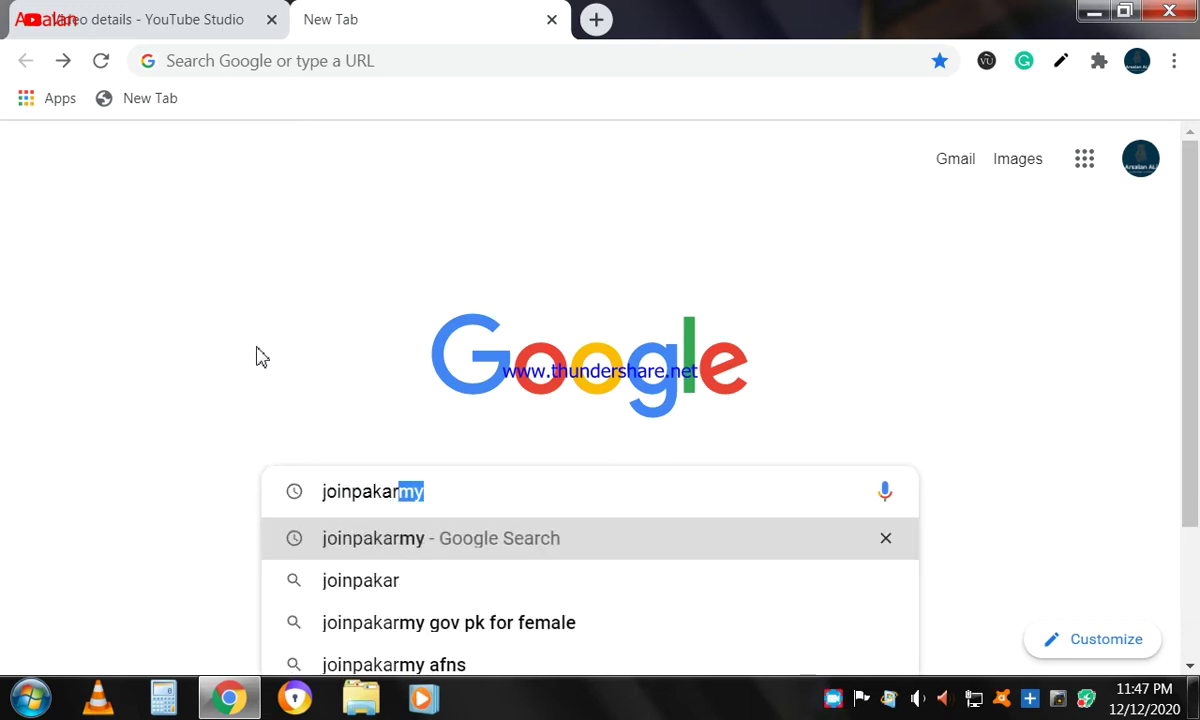
pyautogui.write('my')
pyautogui.press('Return')
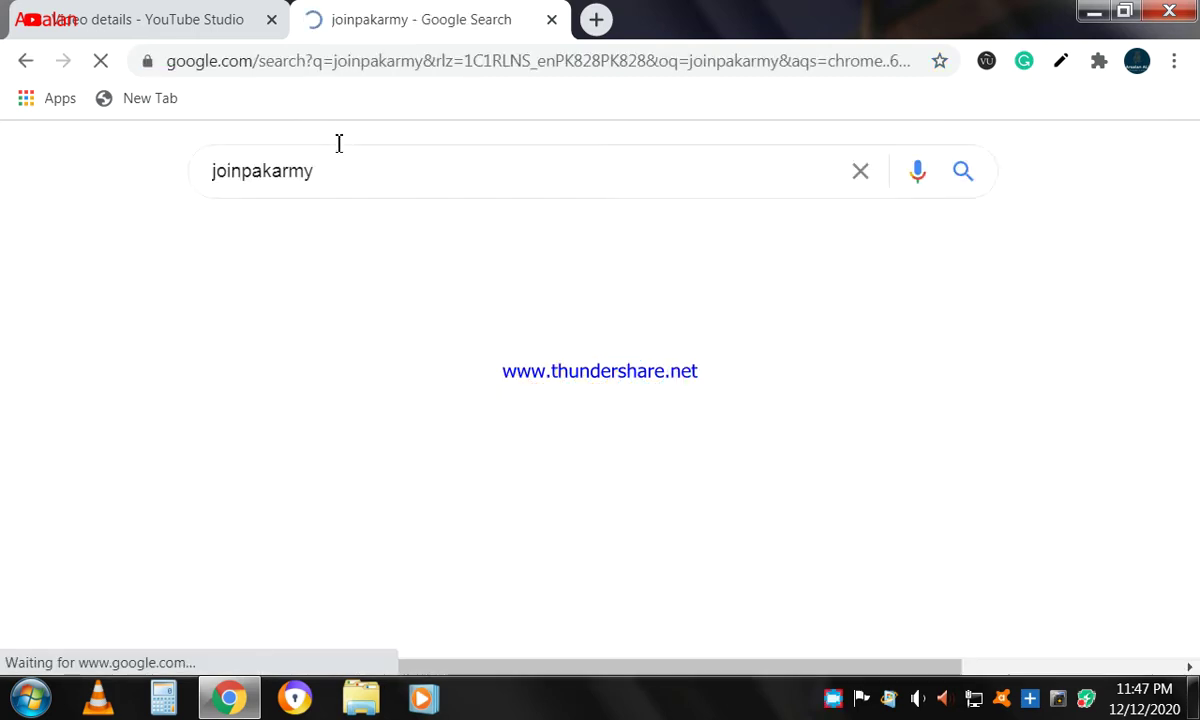
pyautogui.click(302, 372)
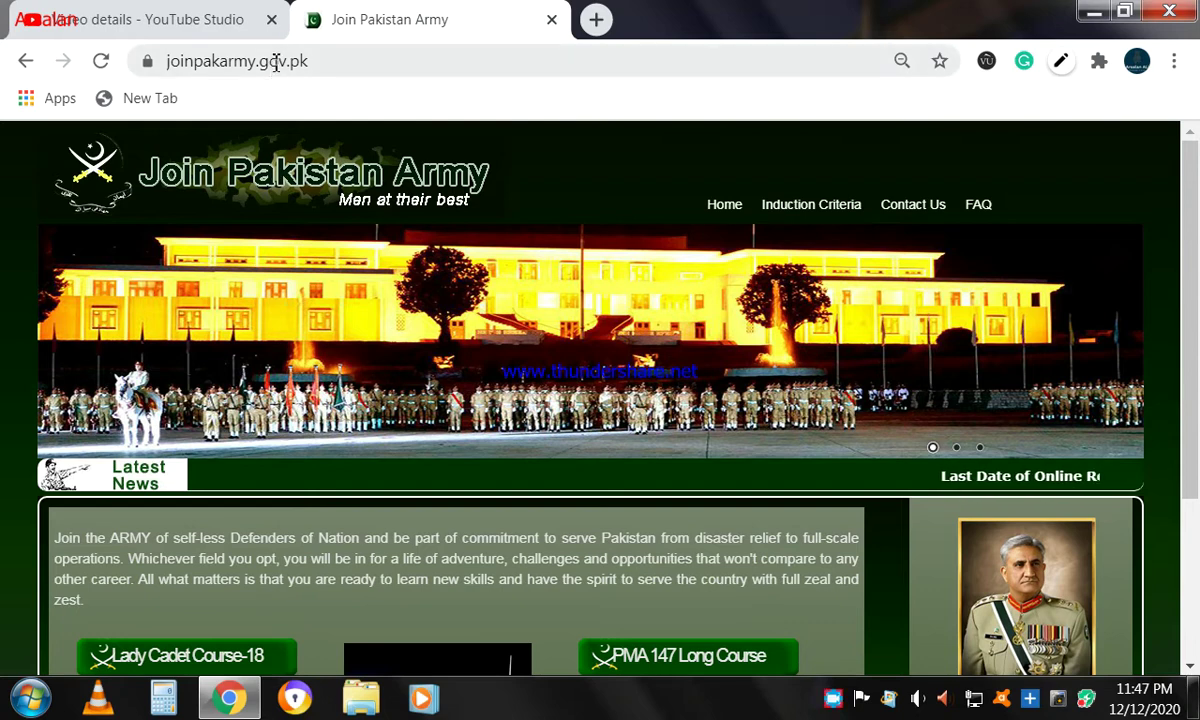
# Open the course details document for Lady Cadet Course-18 from the Join Pakistan Army home page.
pyautogui.click(316, 61)
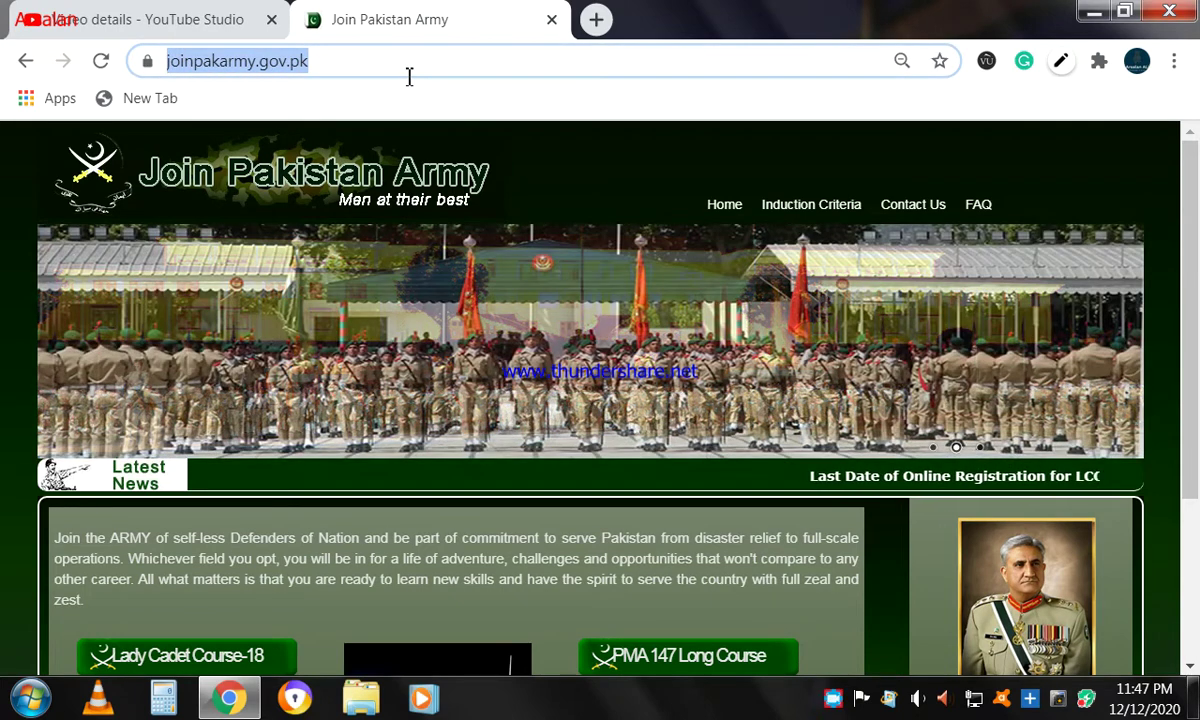
pyautogui.scroll(-2, 391, 352)
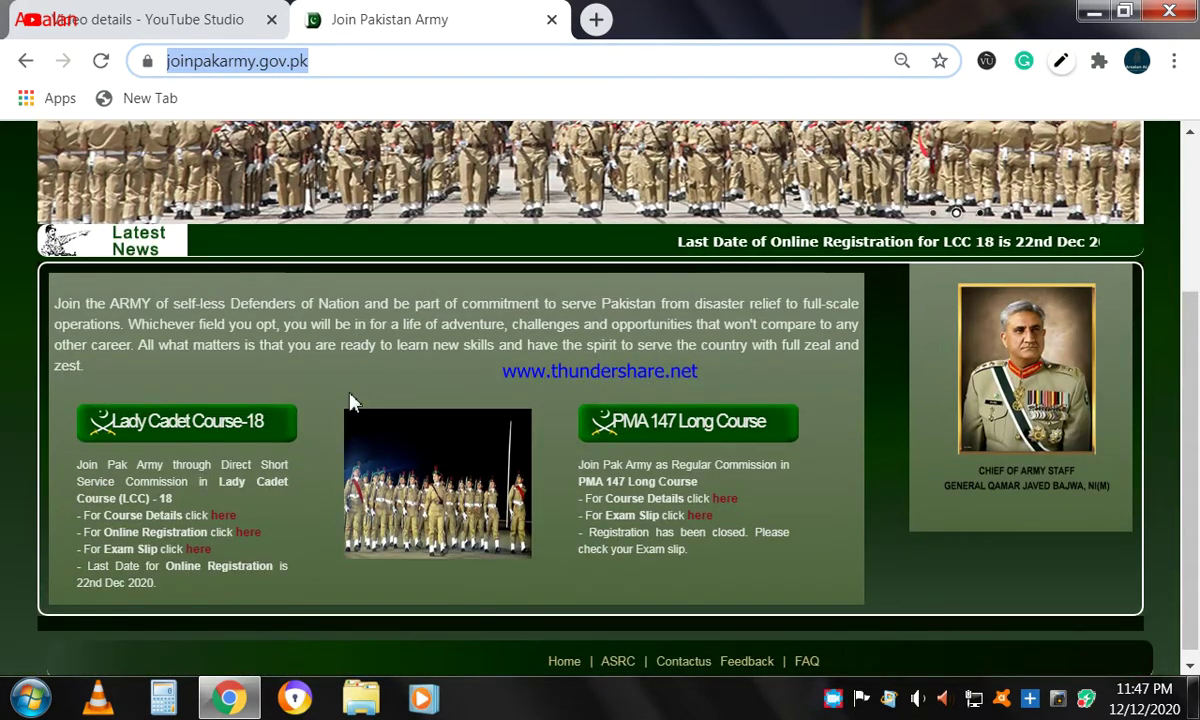
pyautogui.click(240, 433)
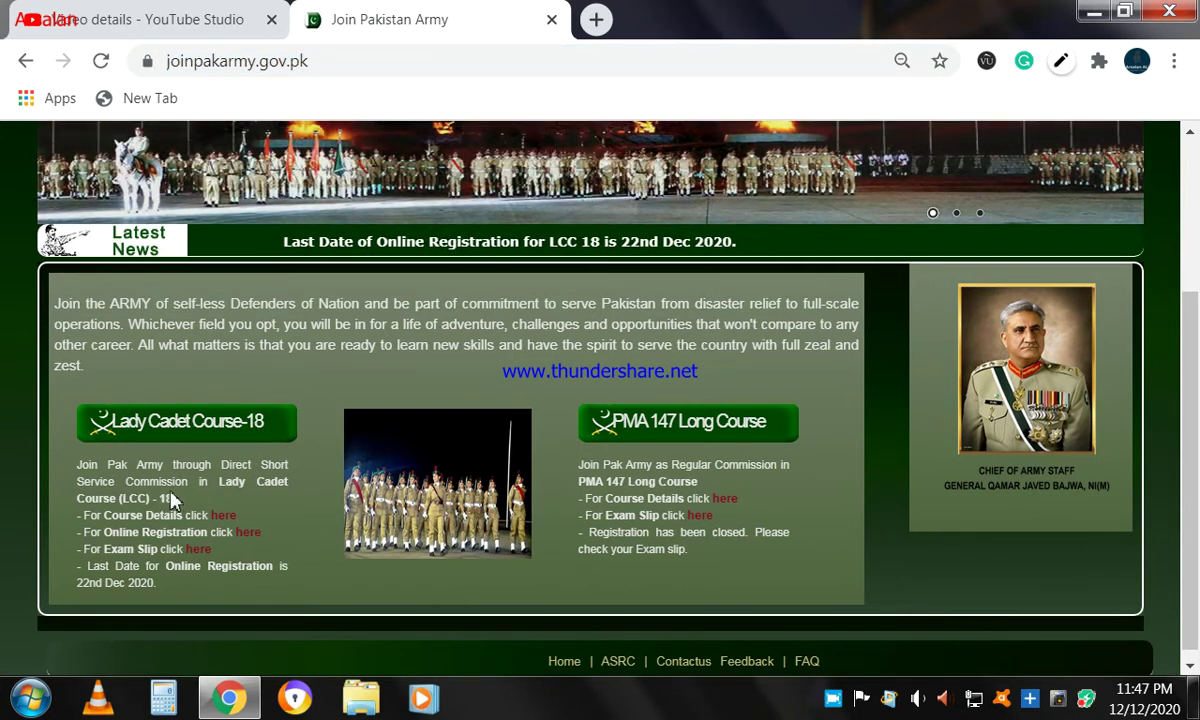
pyautogui.click(224, 518)
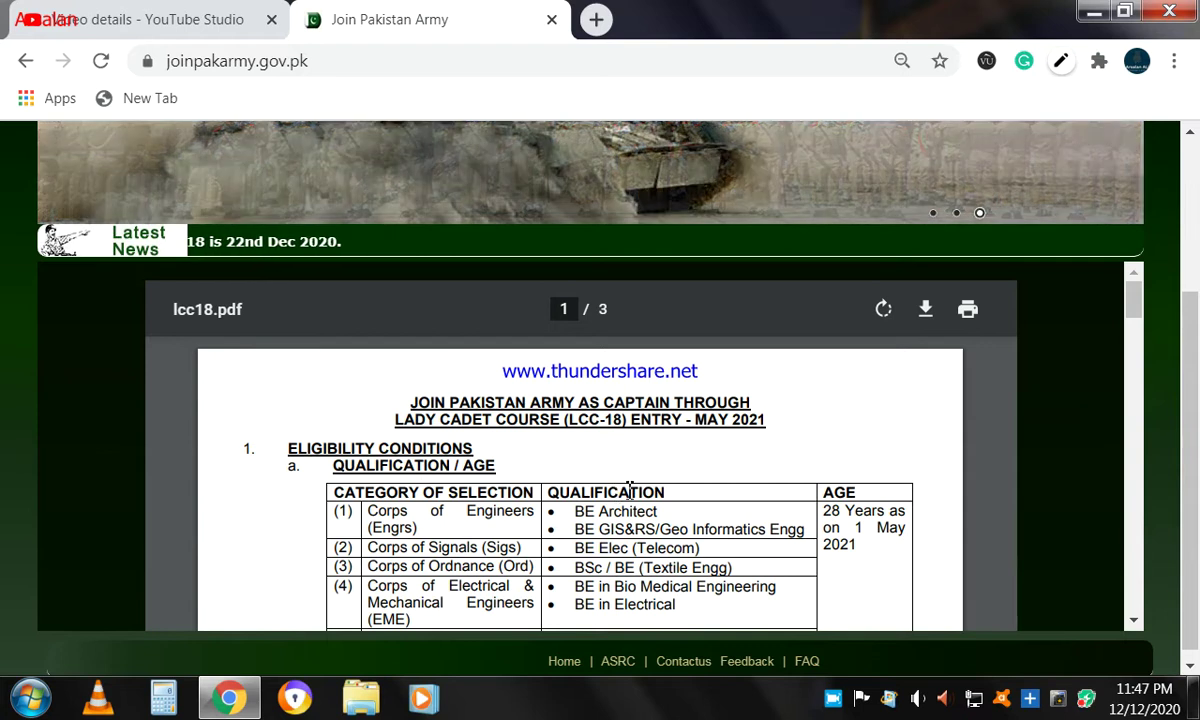
# Read the qualification and age table under the eligibility conditions in lcc18.pdf.
pyautogui.scroll(3, 635, 491)
pyautogui.scroll(-4, 588, 484)
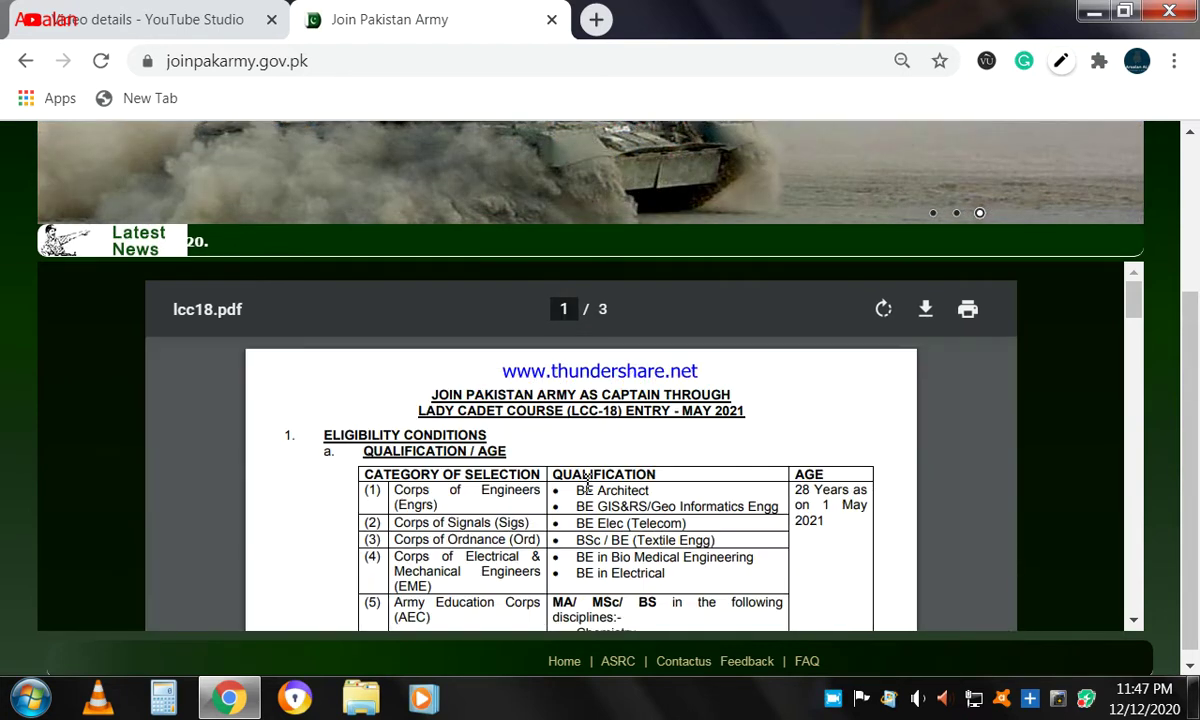
pyautogui.scroll(1, 580, 480)
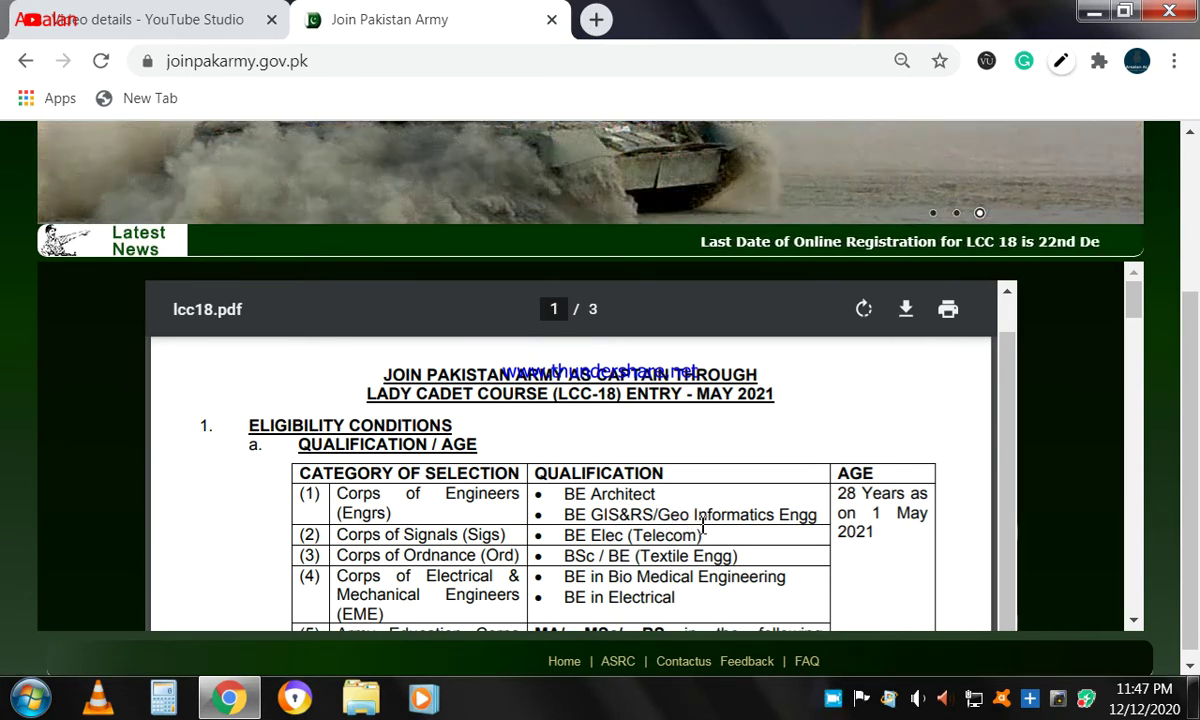
pyautogui.scroll(-1, 480, 527)
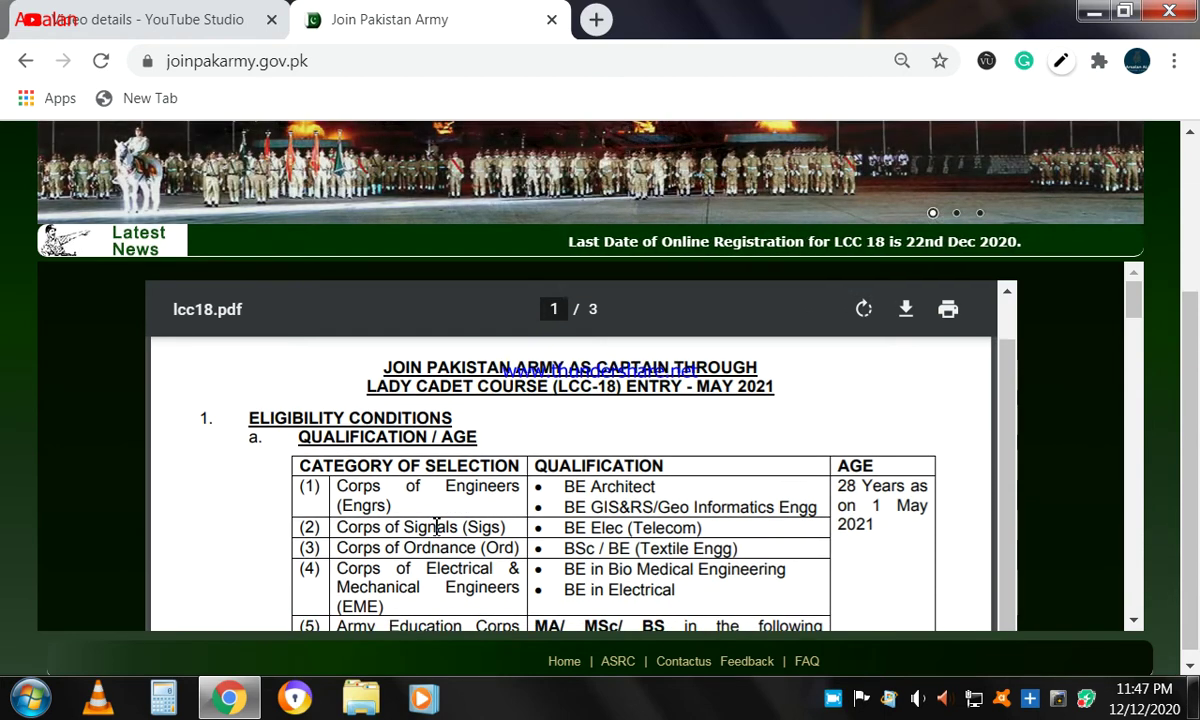
pyautogui.scroll(-3, 436, 527)
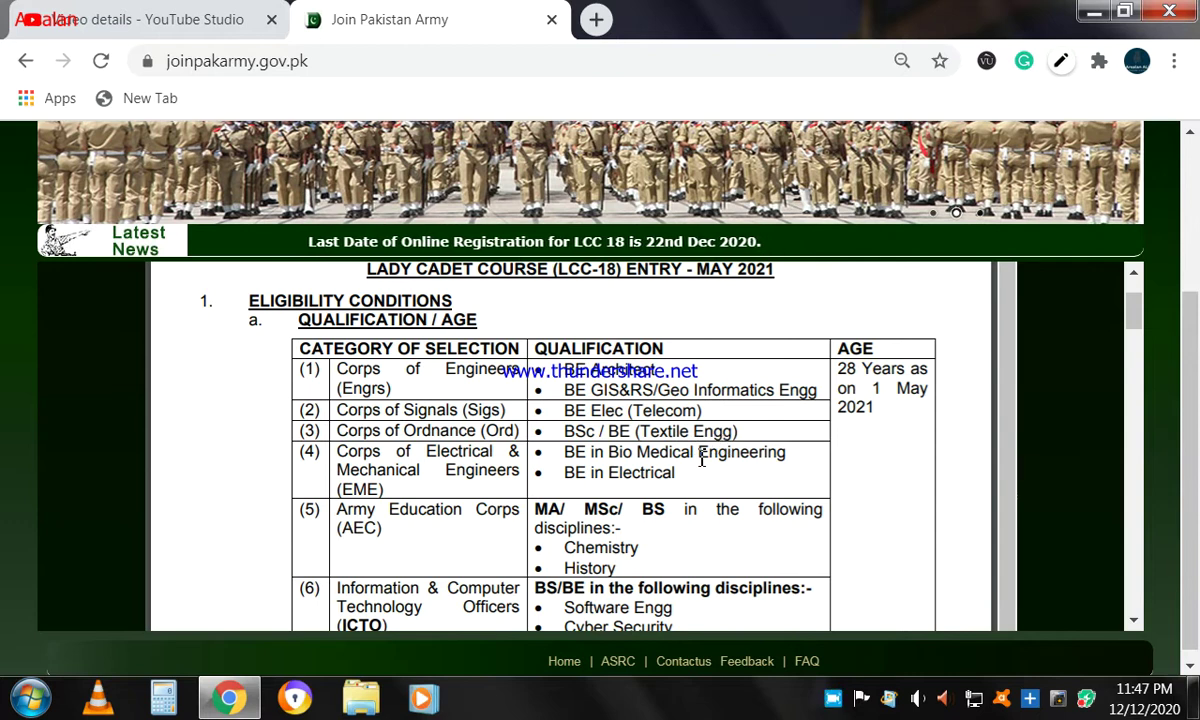
pyautogui.scroll(-3, 701, 458)
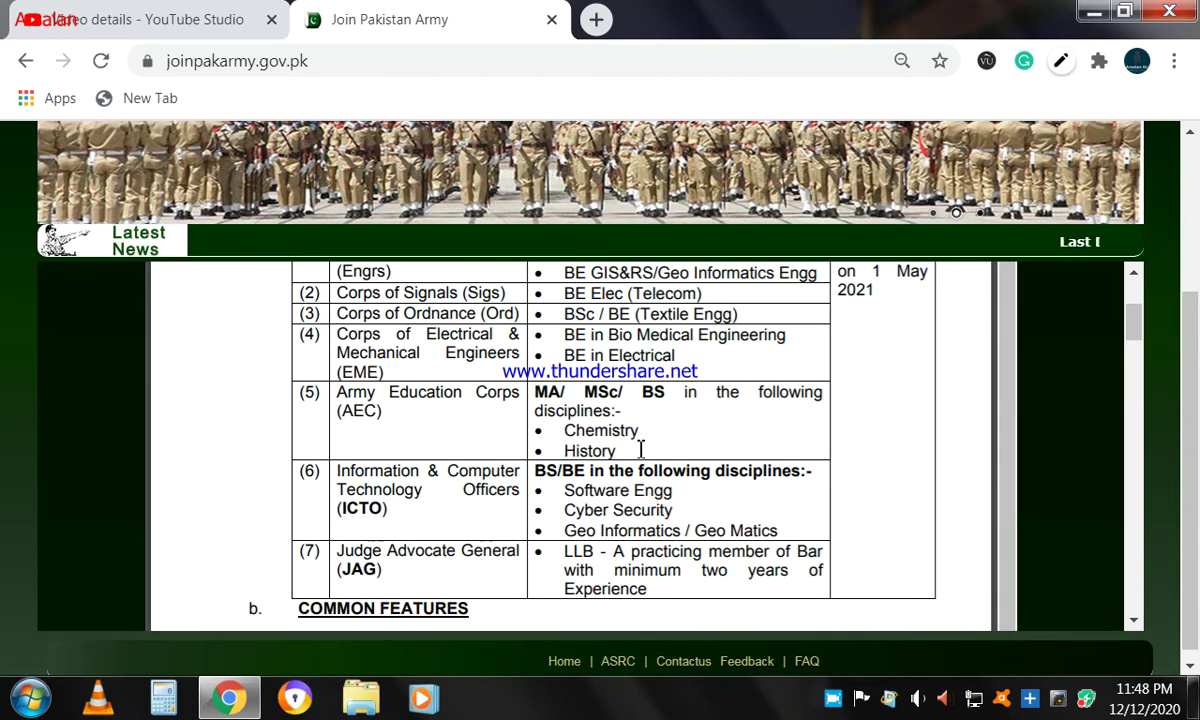
pyautogui.scroll(-1, 641, 449)
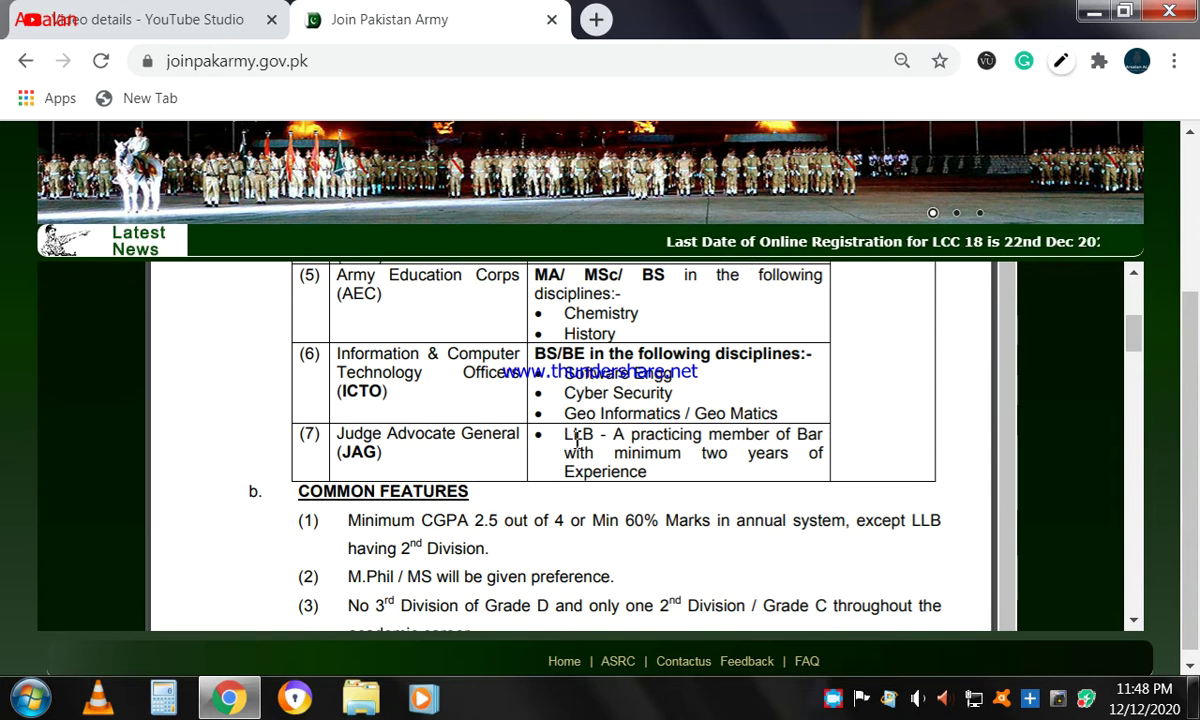
# Examine the Common Features requirements, highlighting the minimum marks and the division exception for LLB candidates.
pyautogui.scroll(-1, 665, 475)
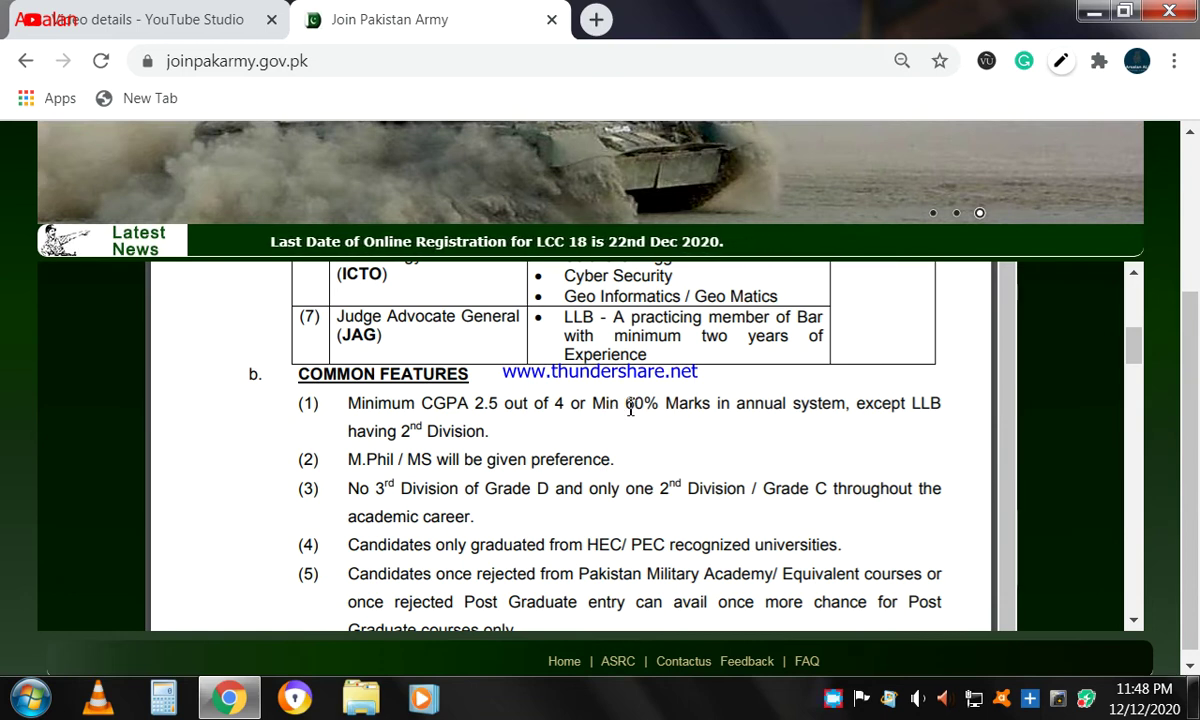
pyautogui.moveTo(630, 408); pyautogui.dragTo(691, 407)
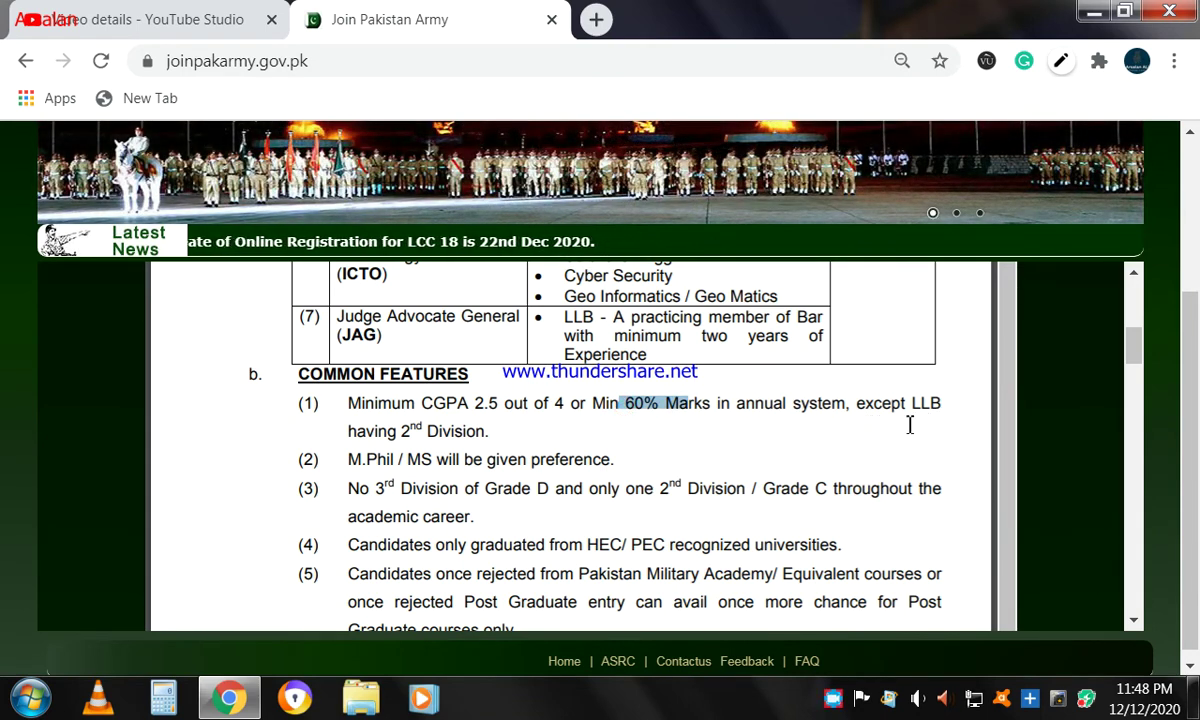
pyautogui.moveTo(403, 436); pyautogui.dragTo(478, 436)
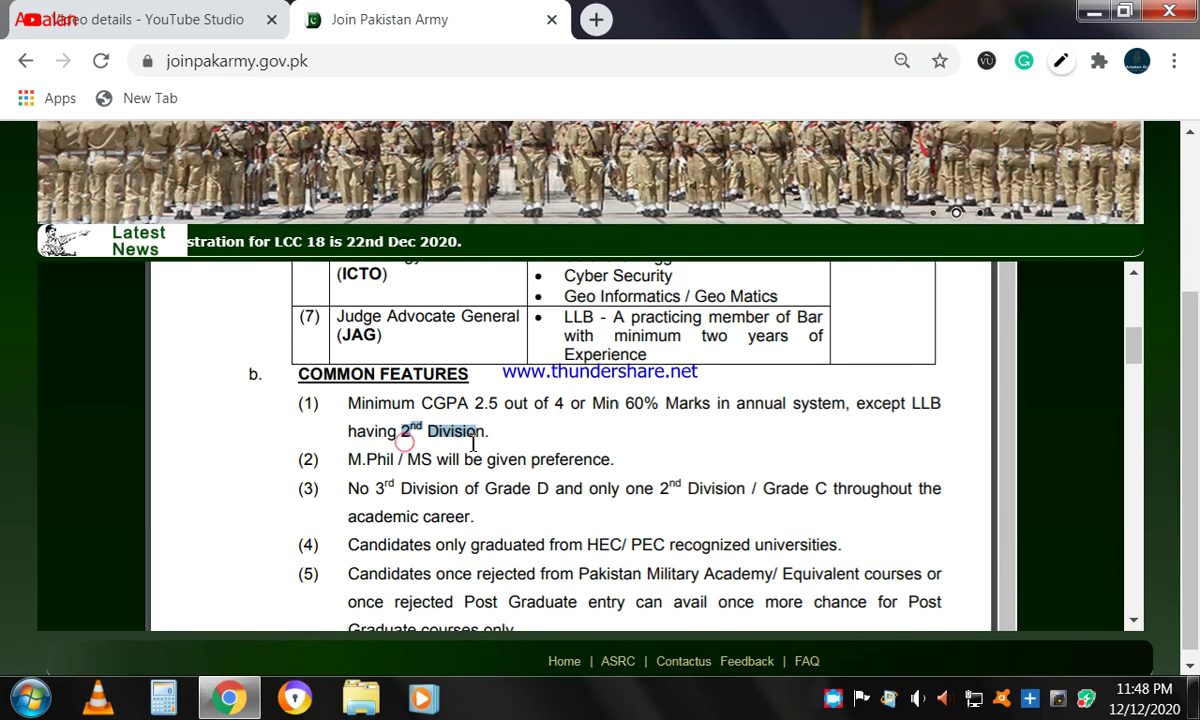
pyautogui.scroll(-2, 487, 445)
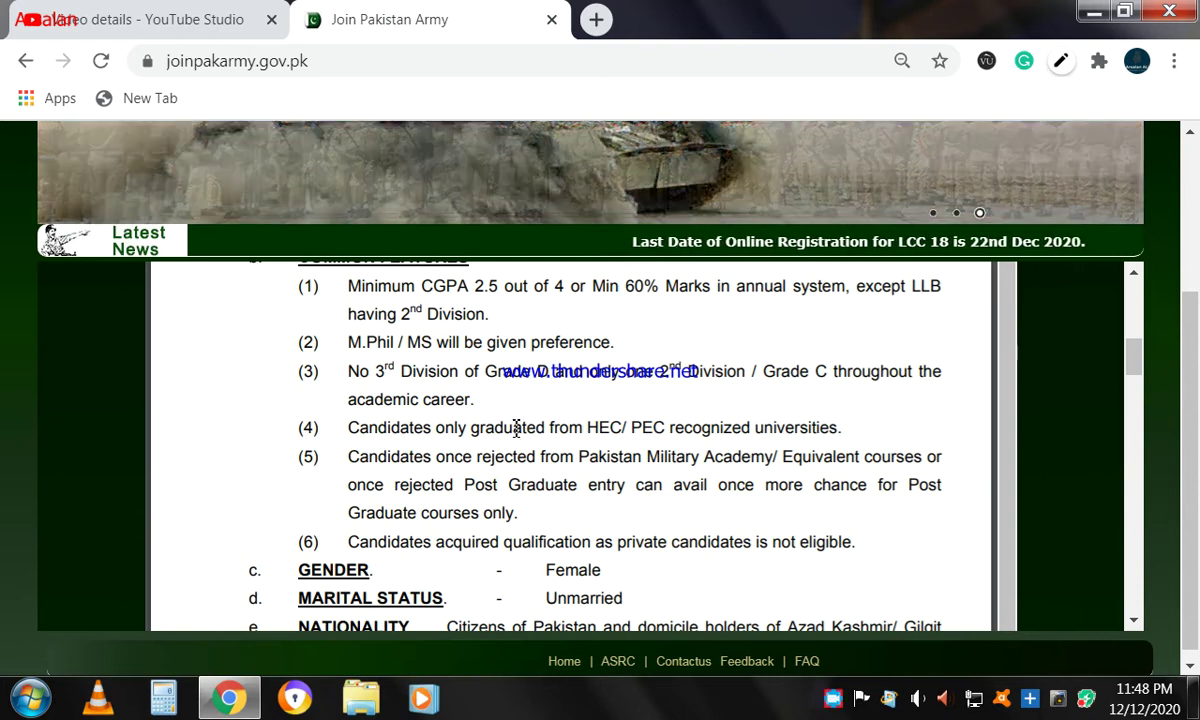
# Review the gender, marital status, nationality and physical standards, highlighting the marital status and minimum height requirements.
pyautogui.scroll(-3, 528, 426)
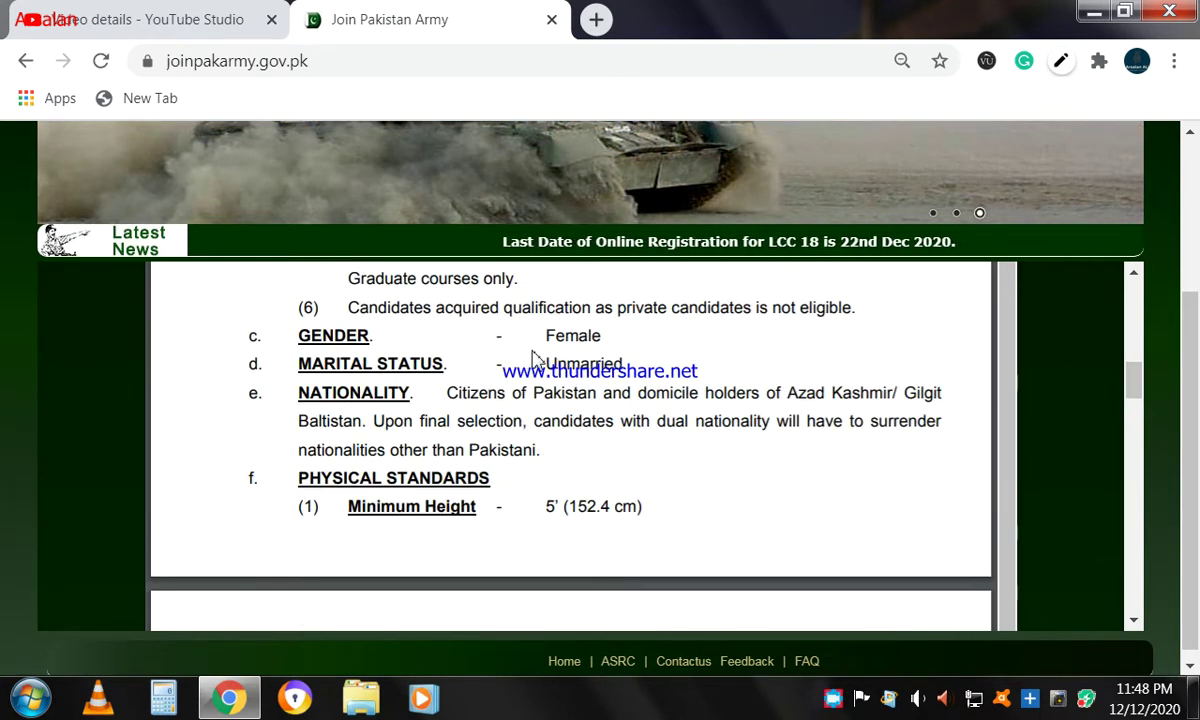
pyautogui.doubleClick(620, 363)
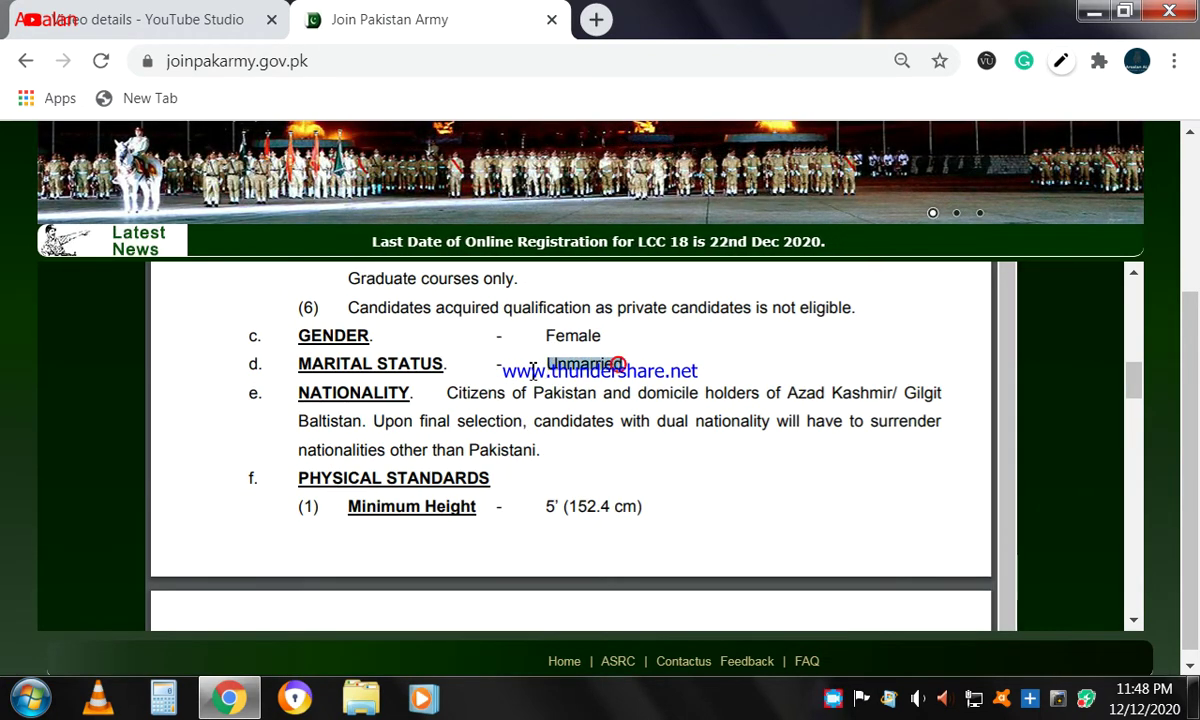
pyautogui.click(618, 313)
pyautogui.moveTo(715, 321); pyautogui.dragTo(745, 324)
pyautogui.click(737, 333)
pyautogui.scroll(-1, 737, 330)
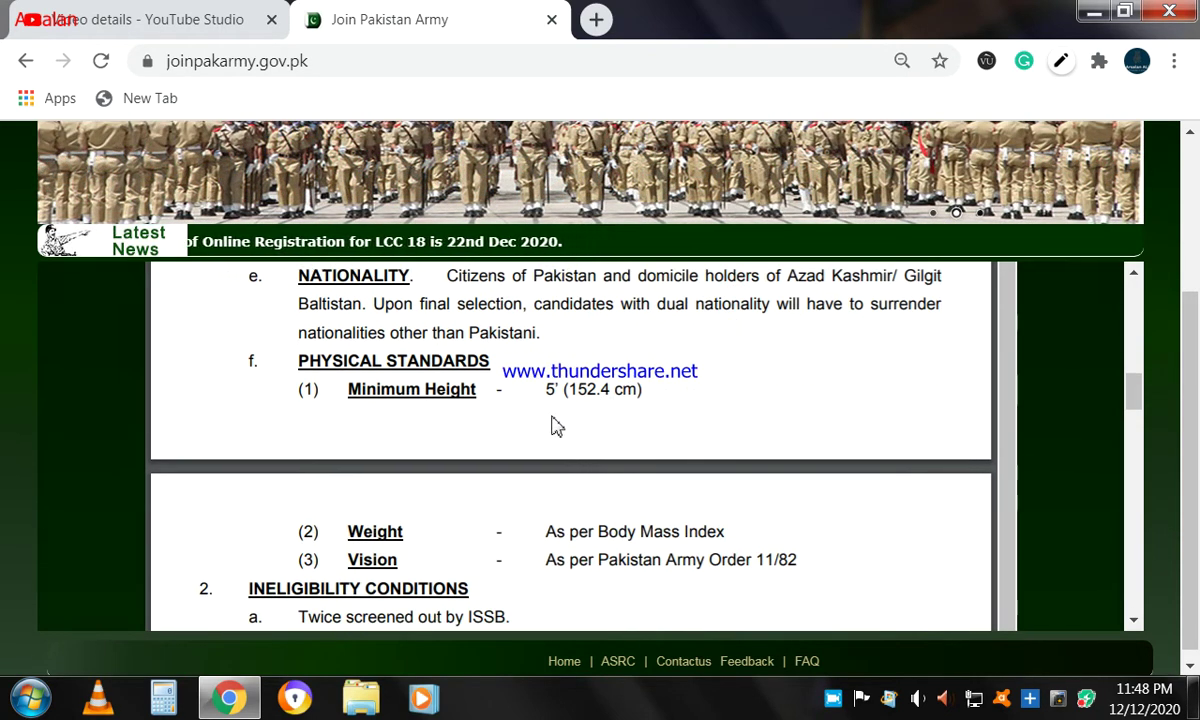
pyautogui.moveTo(555, 392); pyautogui.dragTo(648, 393)
pyautogui.scroll(-1, 648, 391)
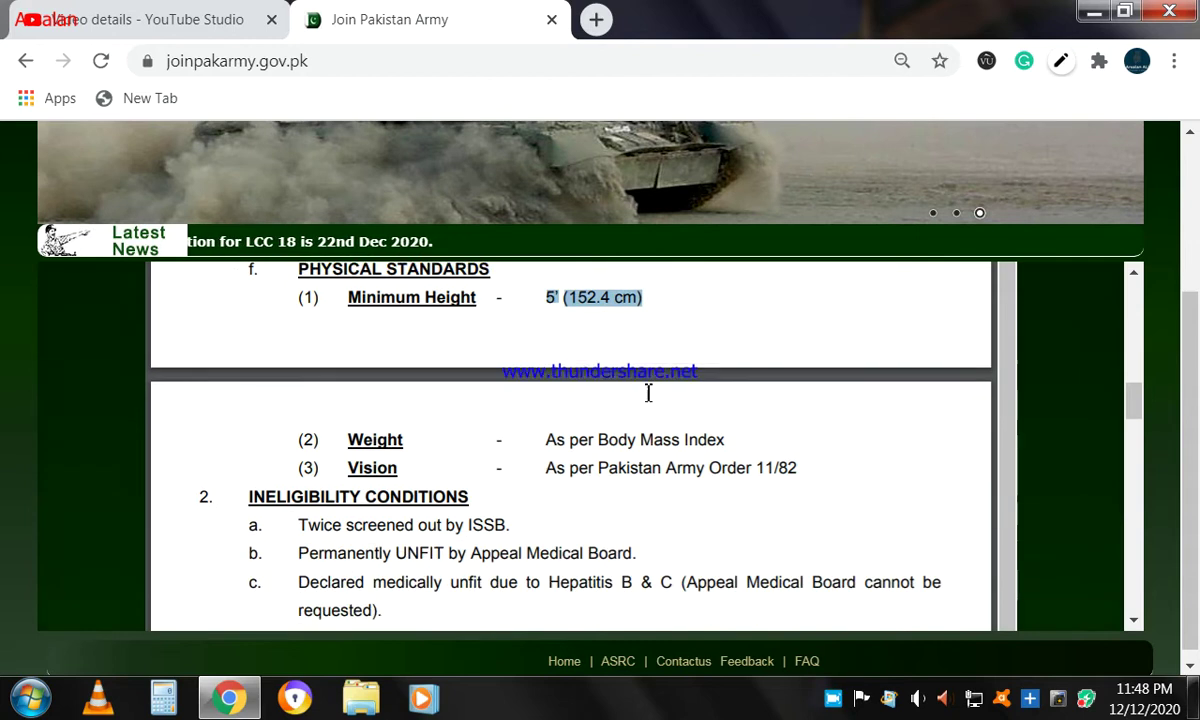
# Read through the list of ineligibility conditions for the Lady Cadet Course.
pyautogui.scroll(-1, 612, 435)
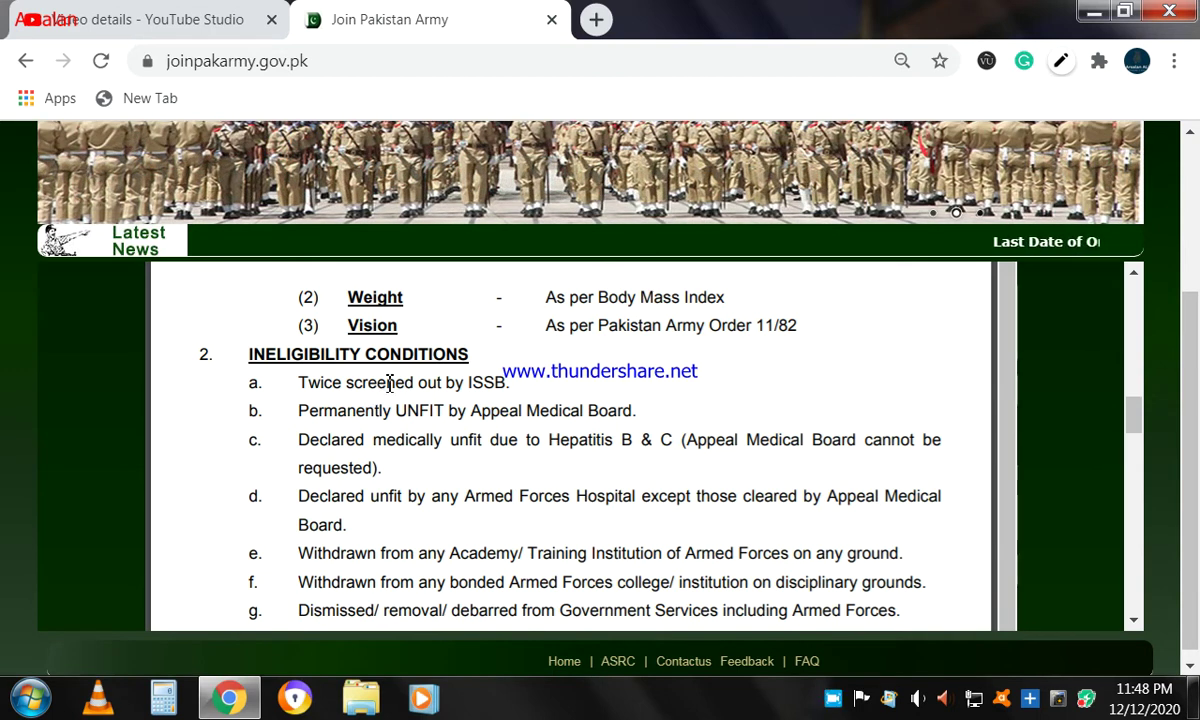
pyautogui.scroll(-1, 477, 394)
pyautogui.scroll(1, 437, 356)
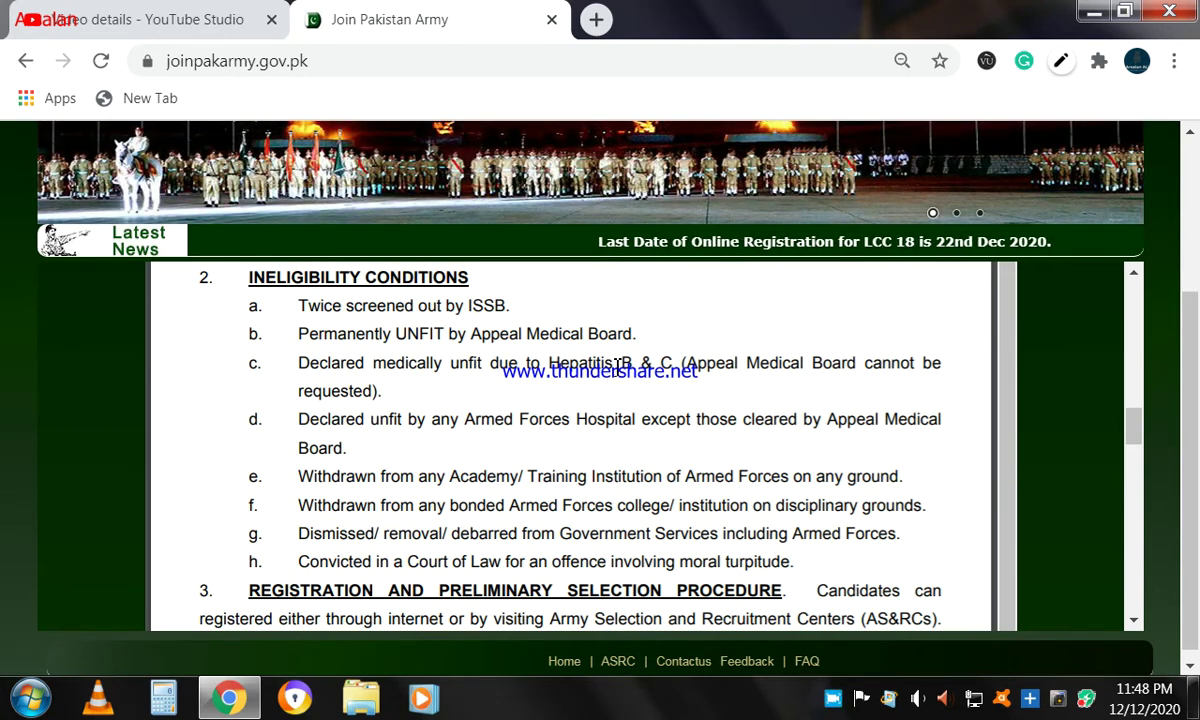
pyautogui.scroll(-1, 540, 500)
pyautogui.scroll(-1, 495, 460)
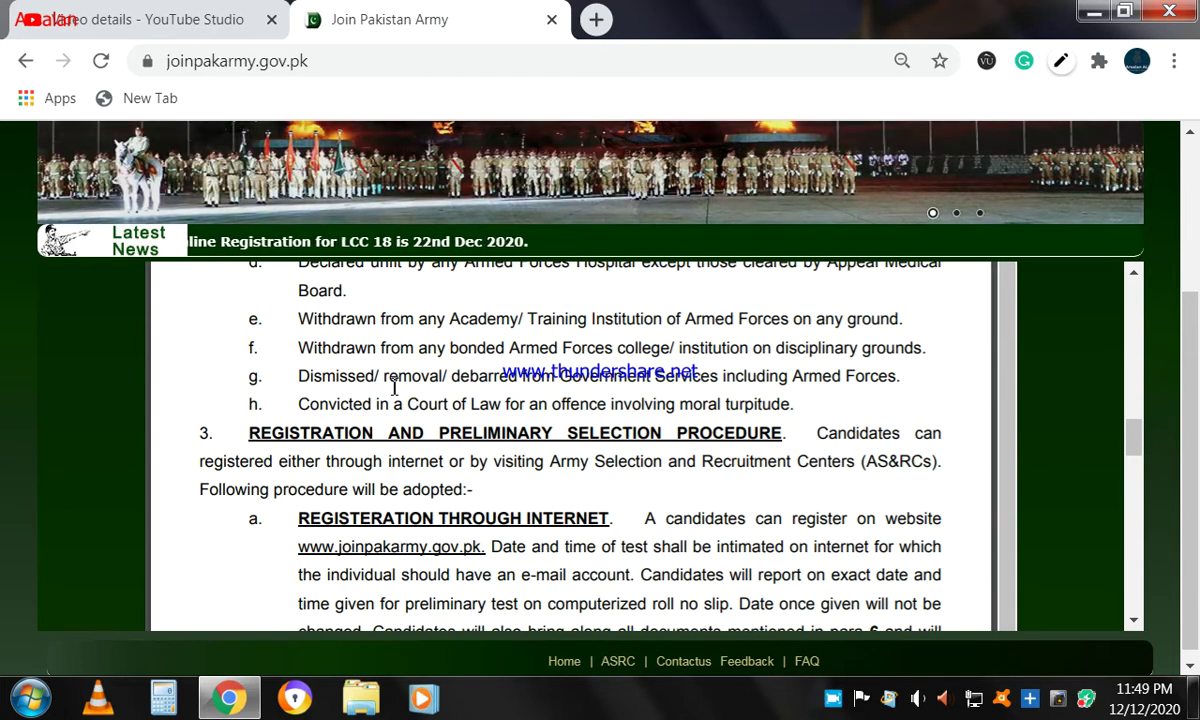
# Examine the registration procedure and the schedule table, highlighting the registration and preliminary test dates.
pyautogui.scroll(-7, 347, 420)
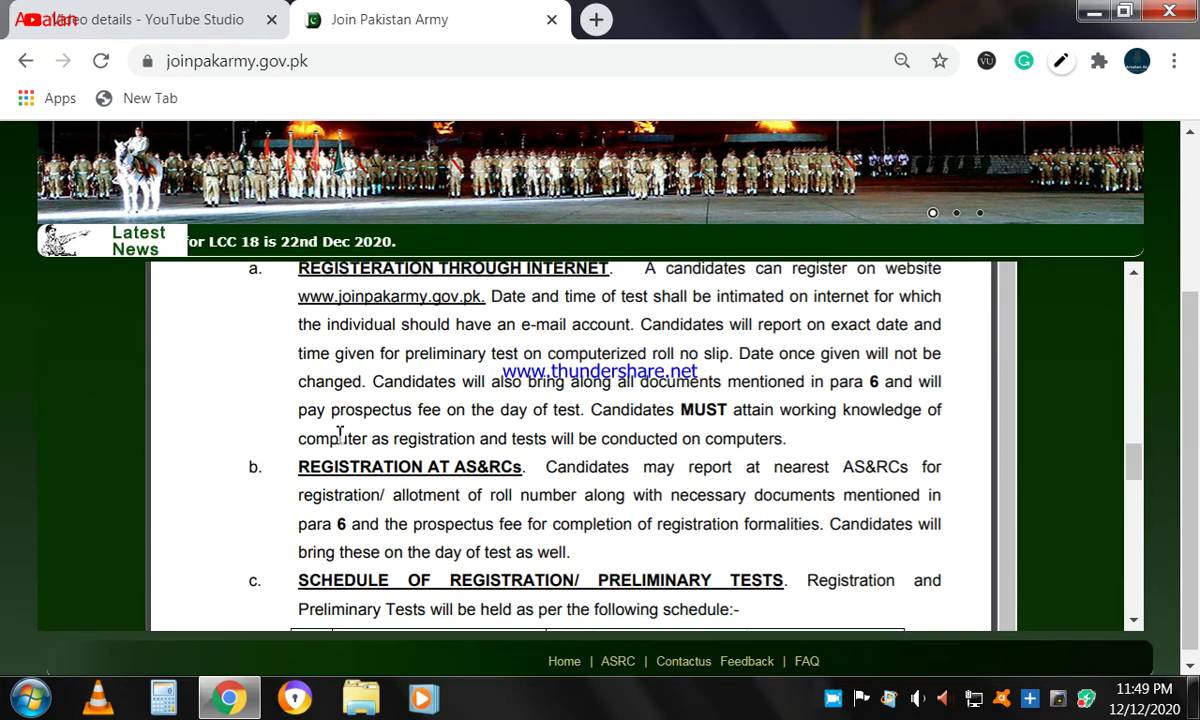
pyautogui.scroll(3, 423, 453)
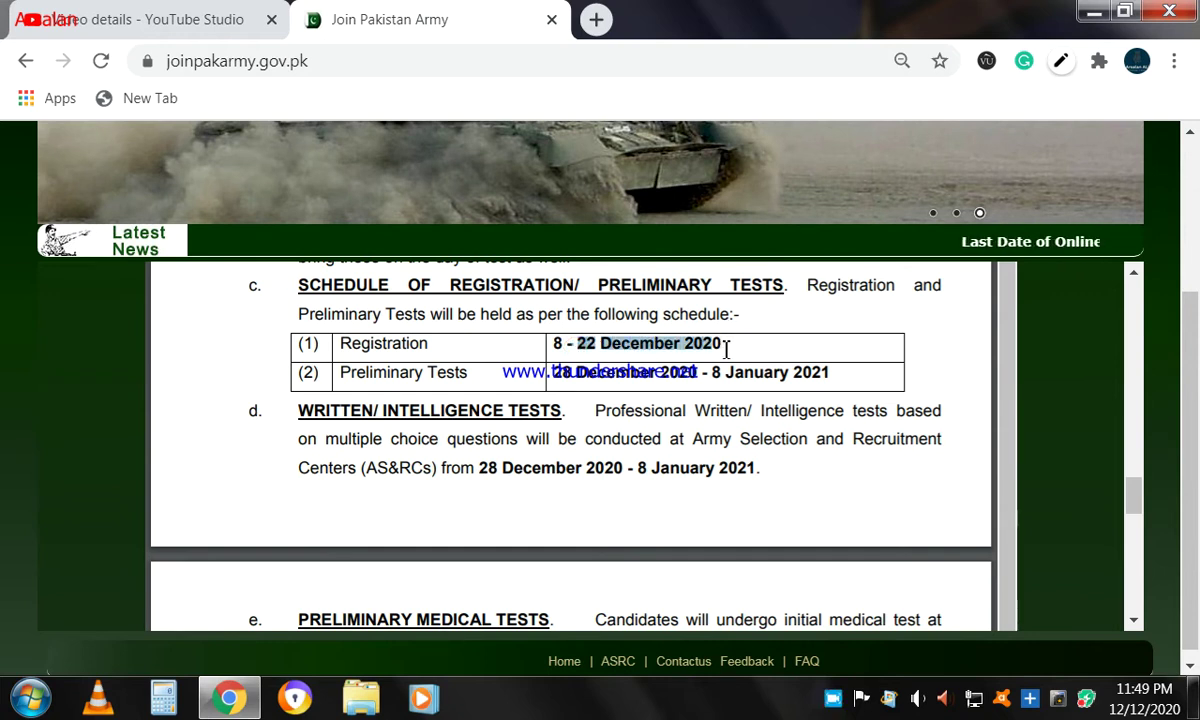
pyautogui.click(656, 378)
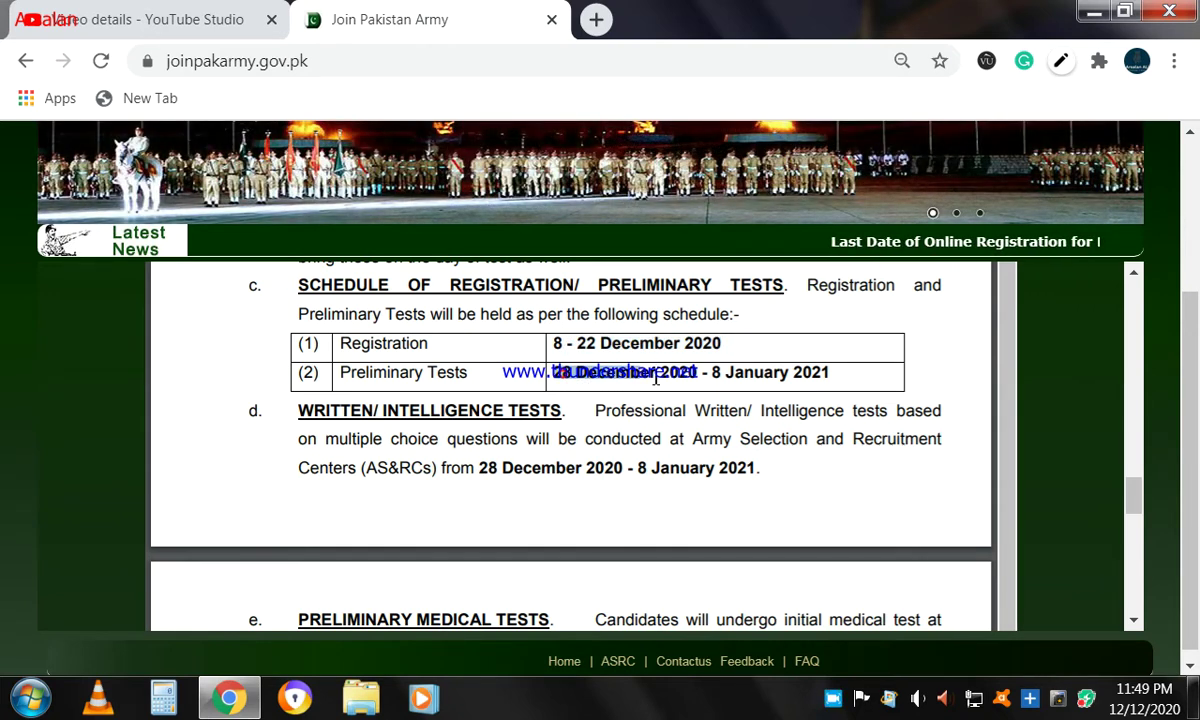
pyautogui.moveTo(825, 372); pyautogui.dragTo(873, 372)
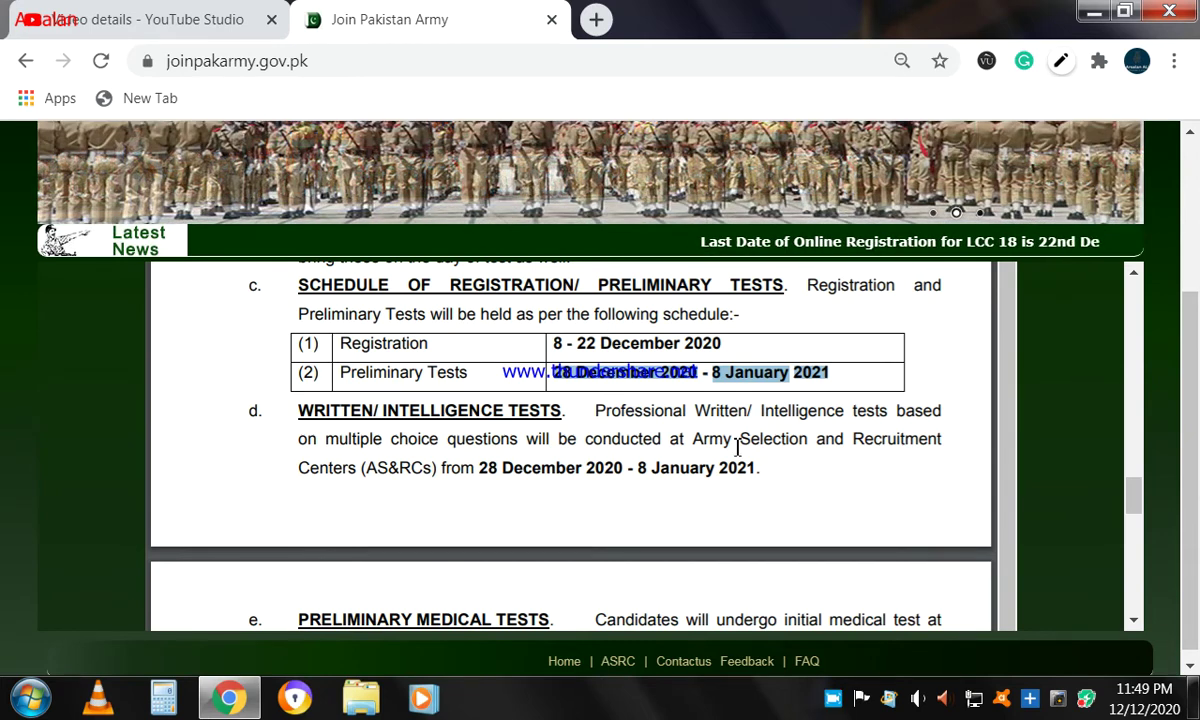
# Review the written, medical, physical and ISSB test sections and the further selection procedure.
pyautogui.scroll(-1, 640, 452)
pyautogui.scroll(-3, 630, 445)
pyautogui.scroll(2, 482, 461)
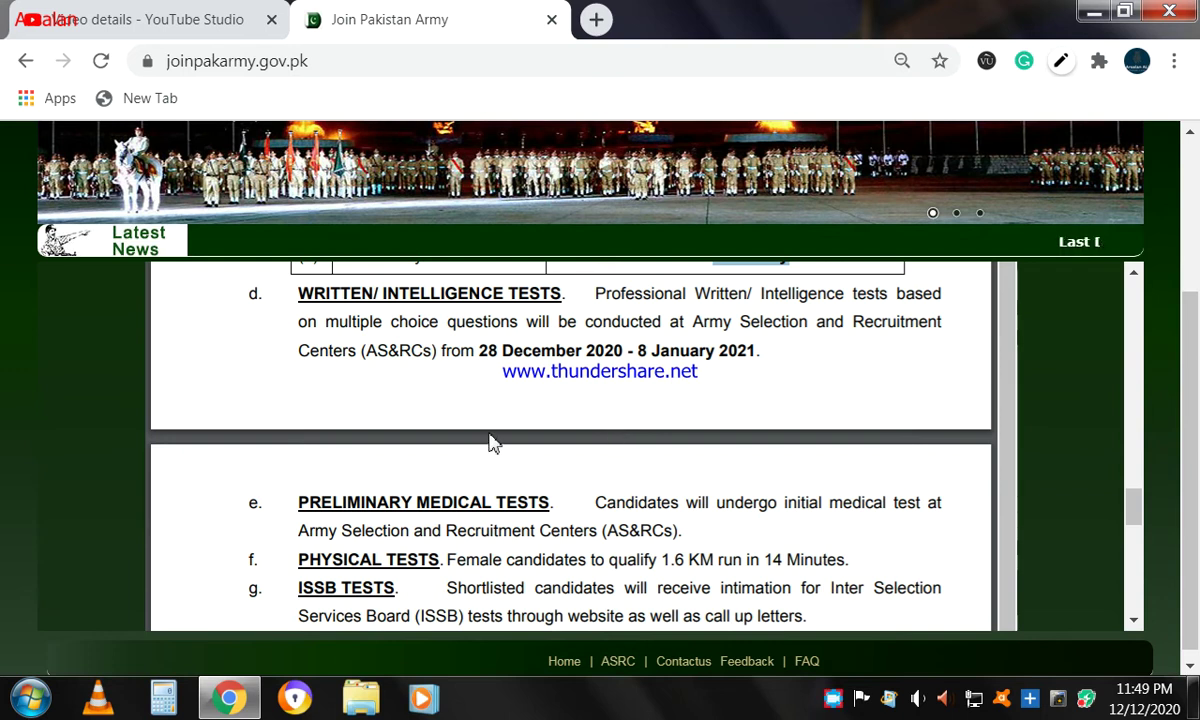
pyautogui.scroll(-1, 438, 473)
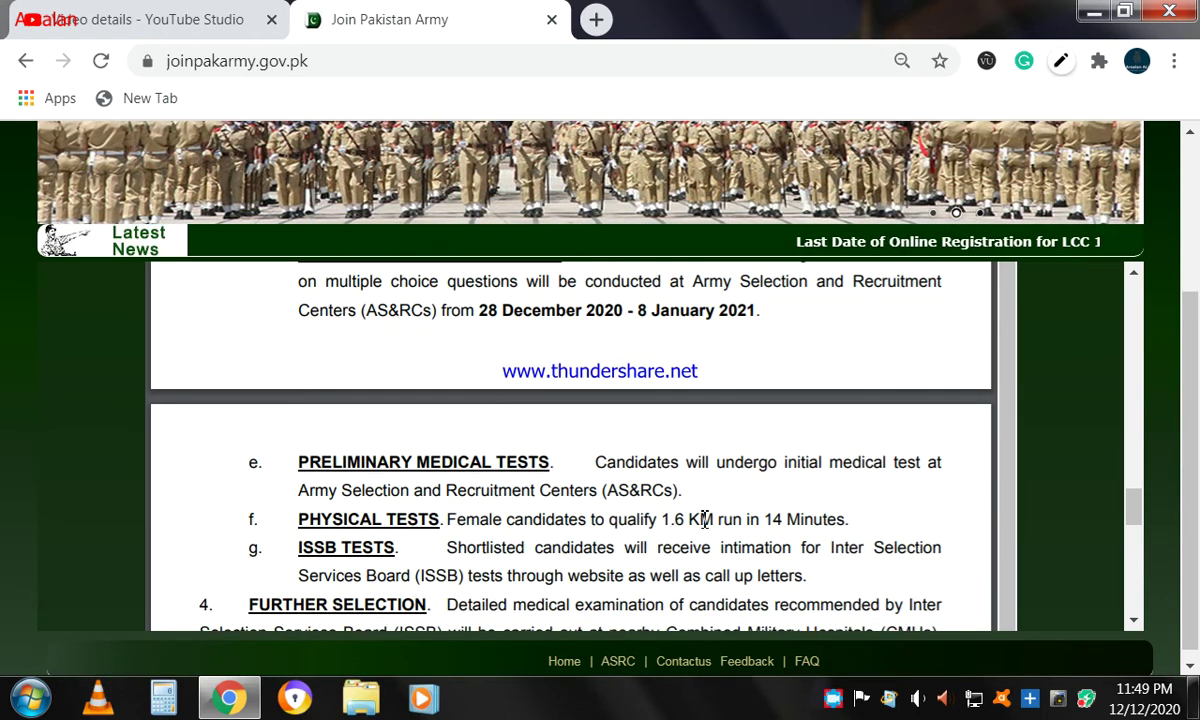
pyautogui.scroll(-3, 393, 497)
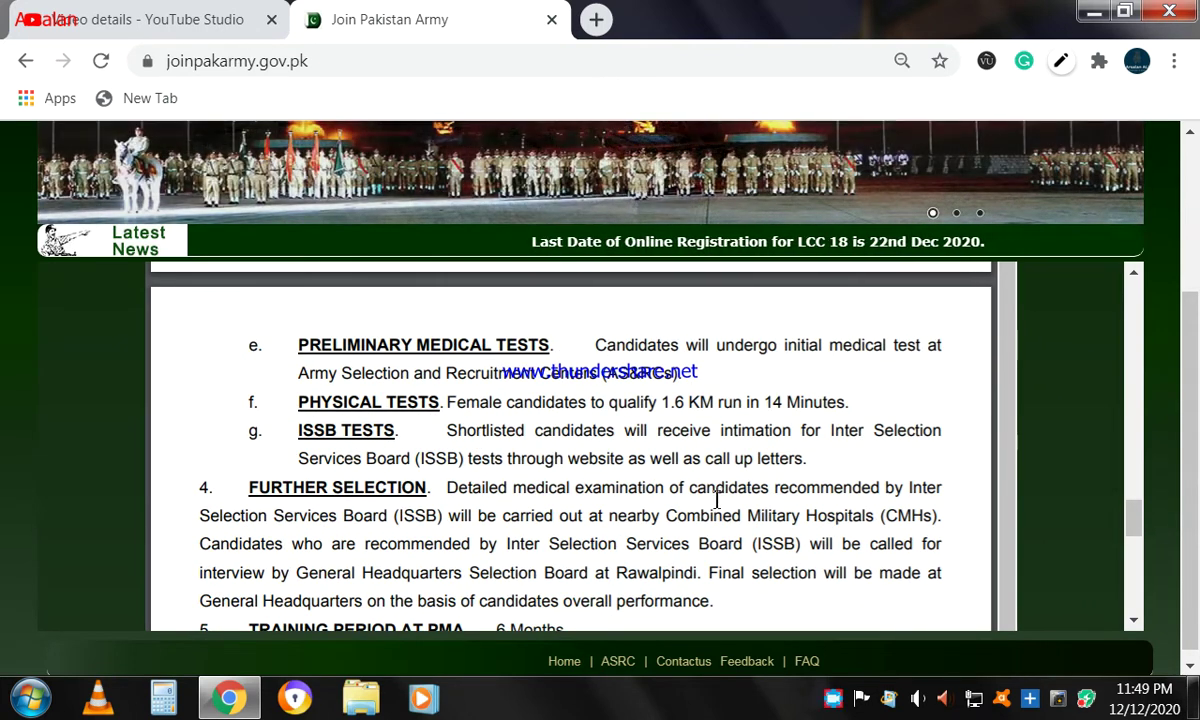
# Read the training period, the documents required at AS&RCs and the bond terms at the document's end.
pyautogui.scroll(-5, 611, 458)
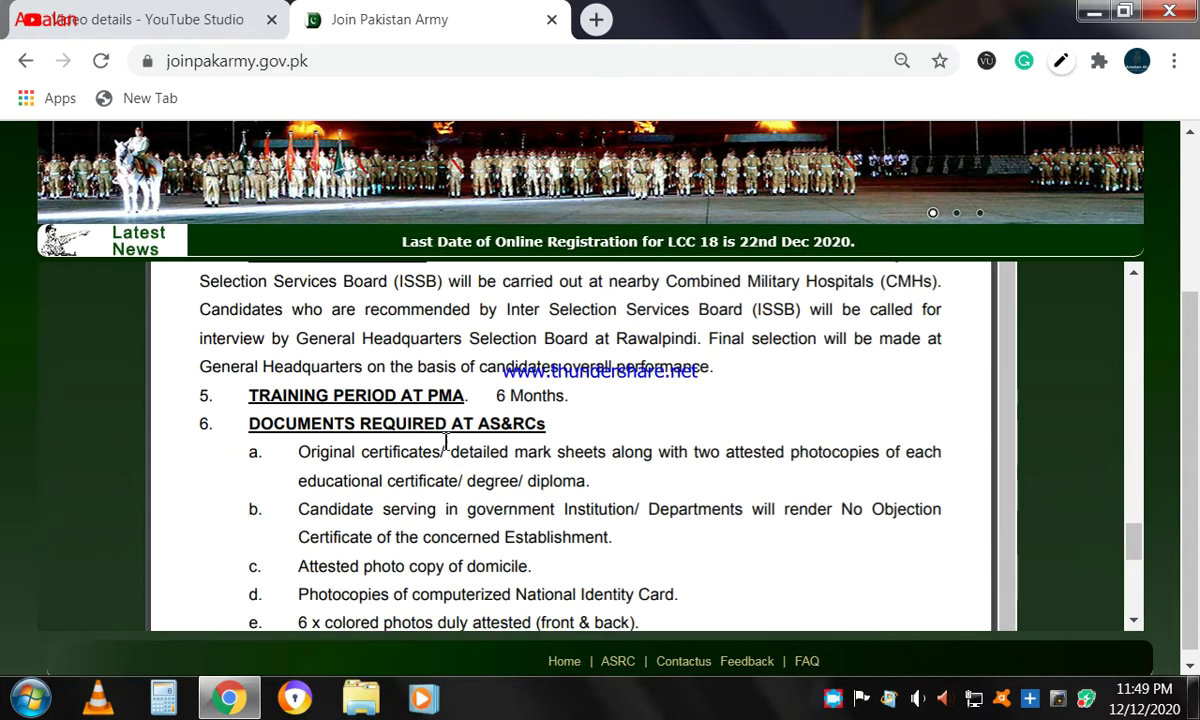
pyautogui.moveTo(482, 411); pyautogui.dragTo(576, 390)
pyautogui.click(651, 403)
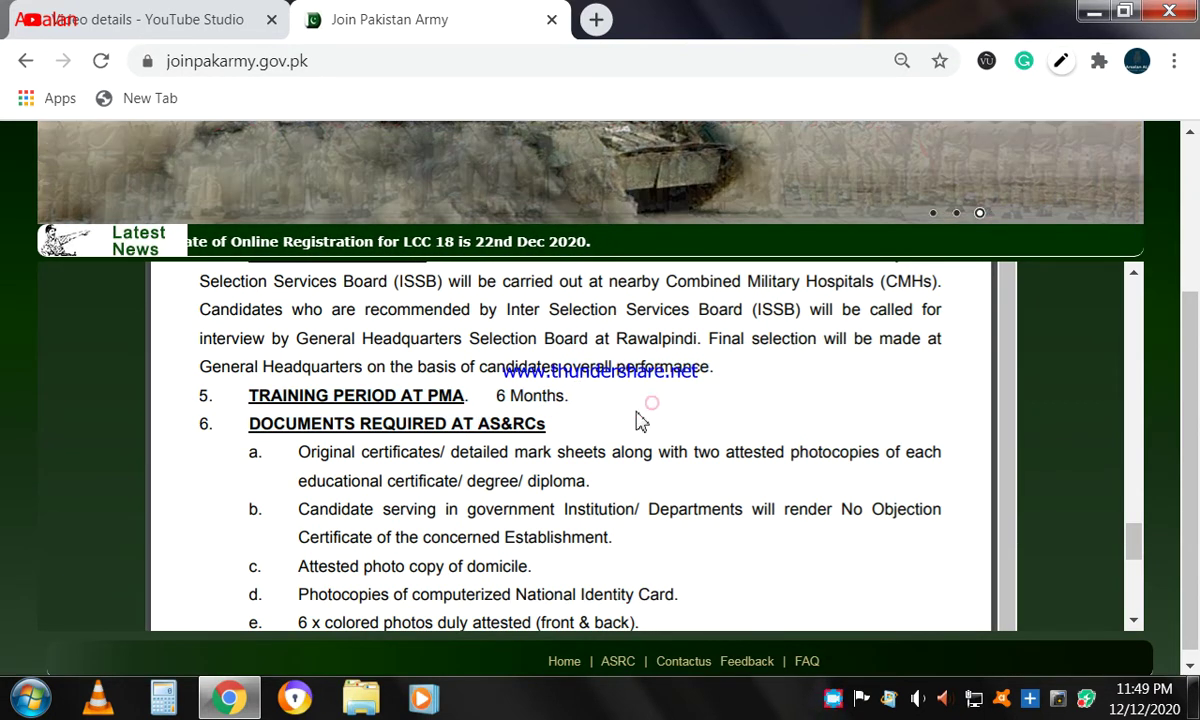
pyautogui.scroll(-4, 553, 429)
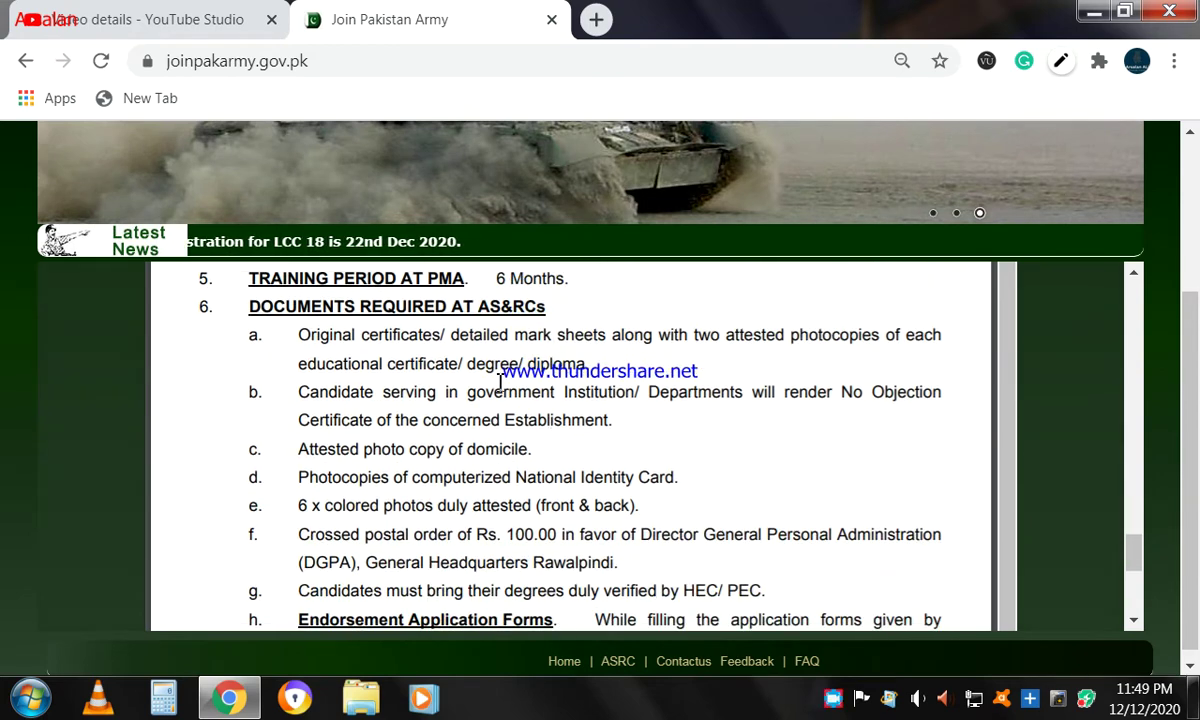
pyautogui.scroll(-2, 489, 430)
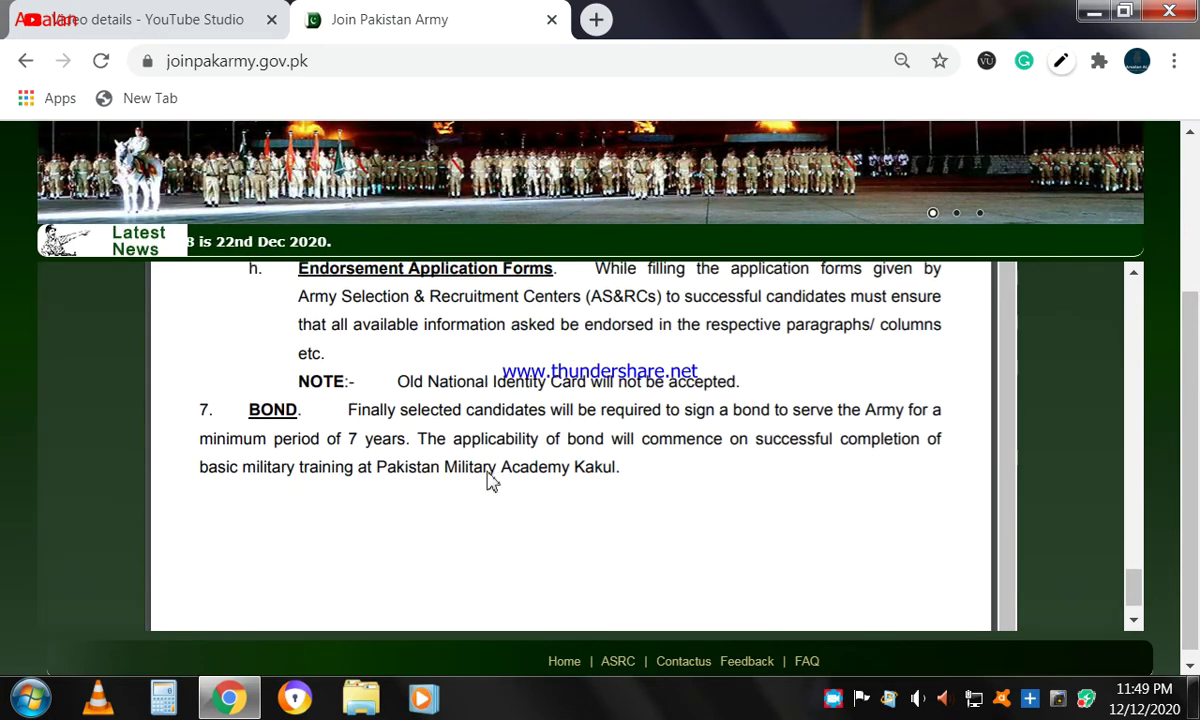
# Finish reading the bond terms, then return to the home page and open the Lady Cadet Course-18 online registration form.
pyautogui.moveTo(341, 440); pyautogui.dragTo(390, 447)
pyautogui.scroll(-1, 445, 510)
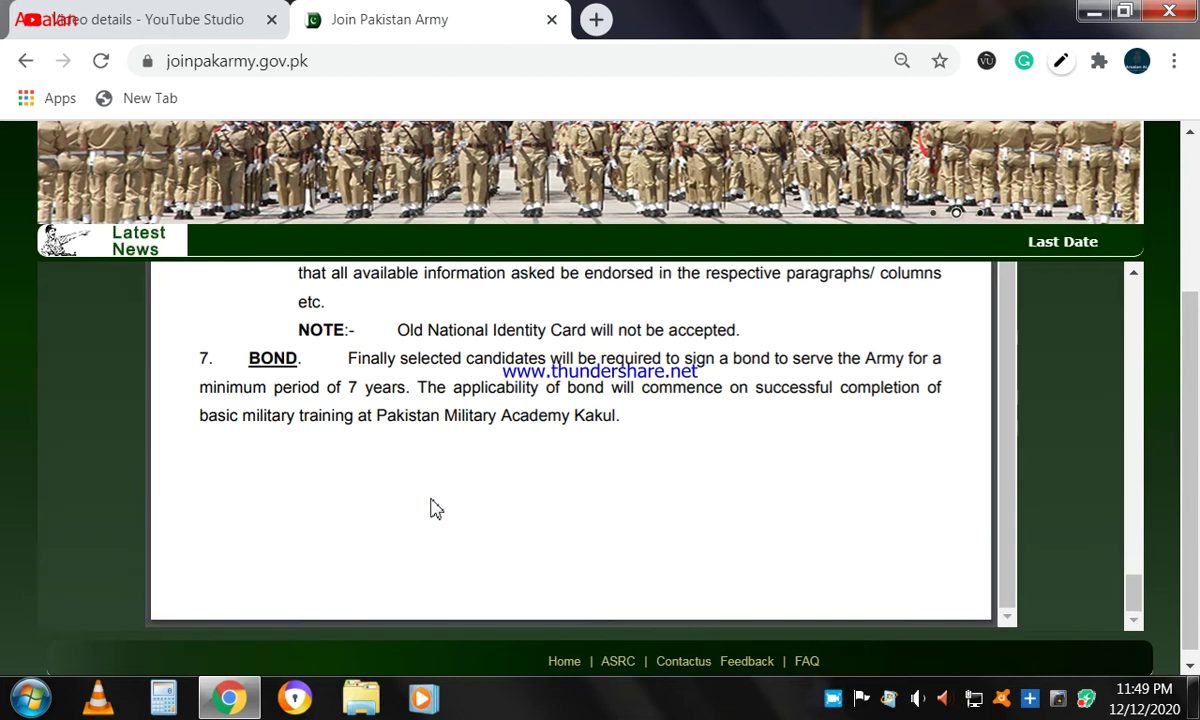
pyautogui.click(10, 68)
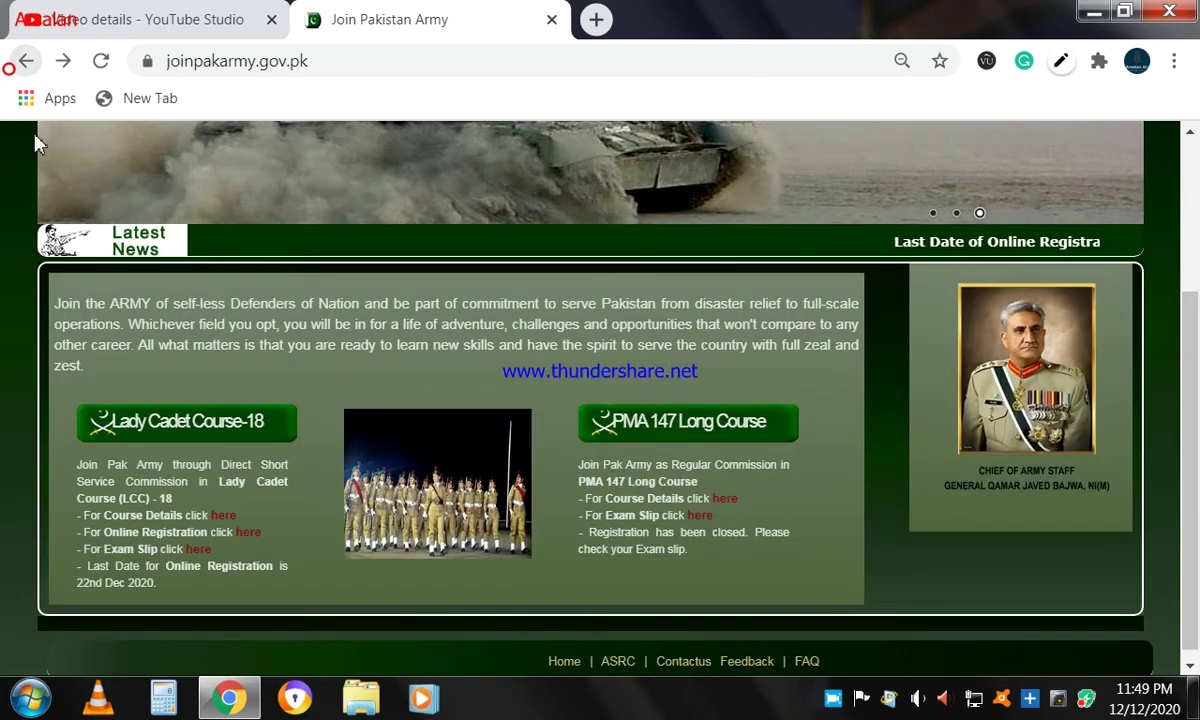
pyautogui.click(248, 536)
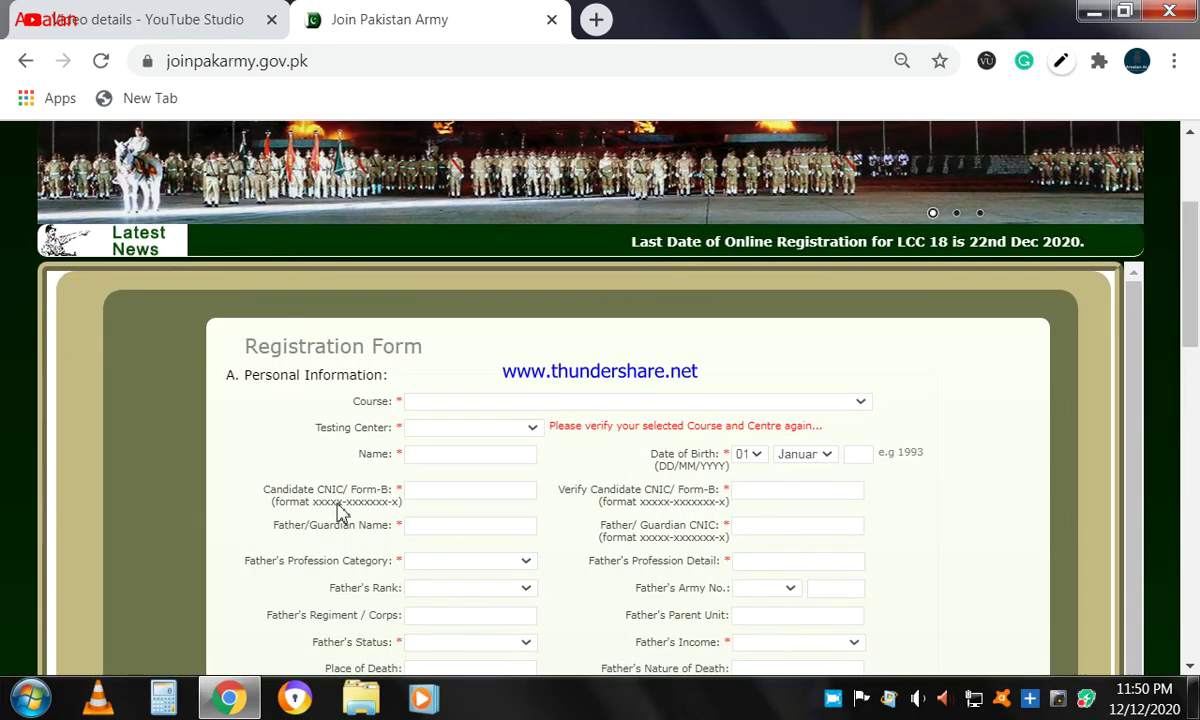
# Set the course to Army Education Corps - MA/ MSc/ BS in Chemistry and the testing center to ASRC Lahore.
pyautogui.click(517, 403)
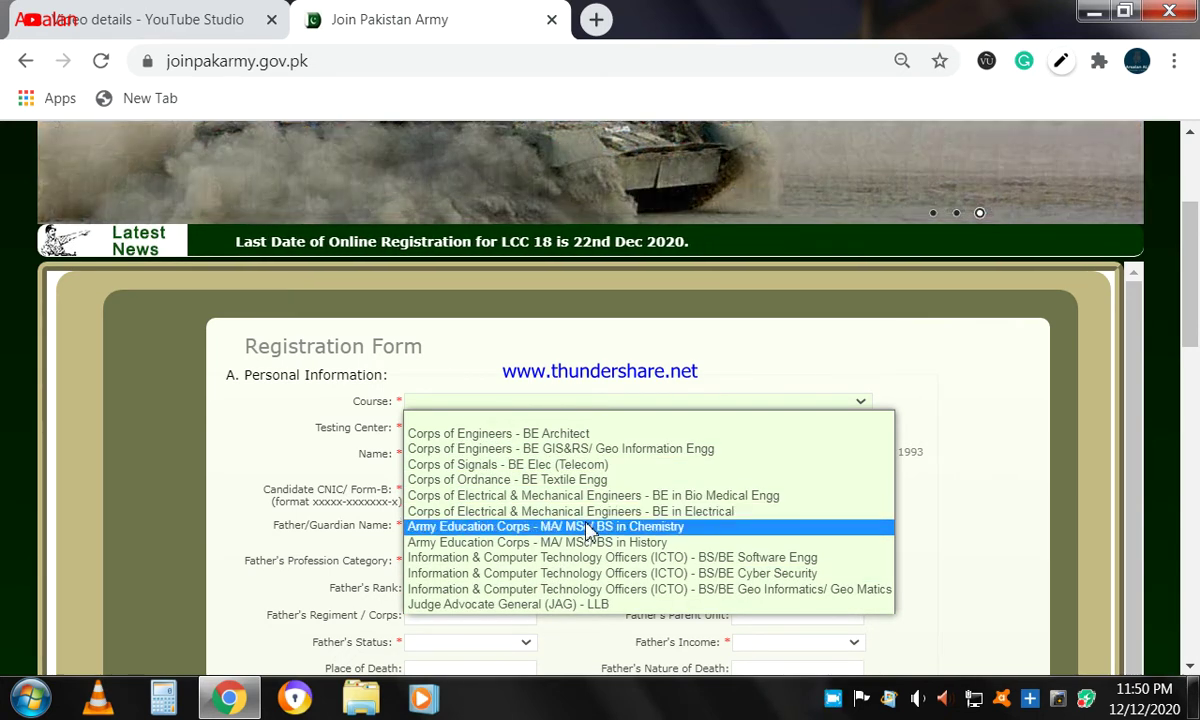
pyautogui.click(590, 527)
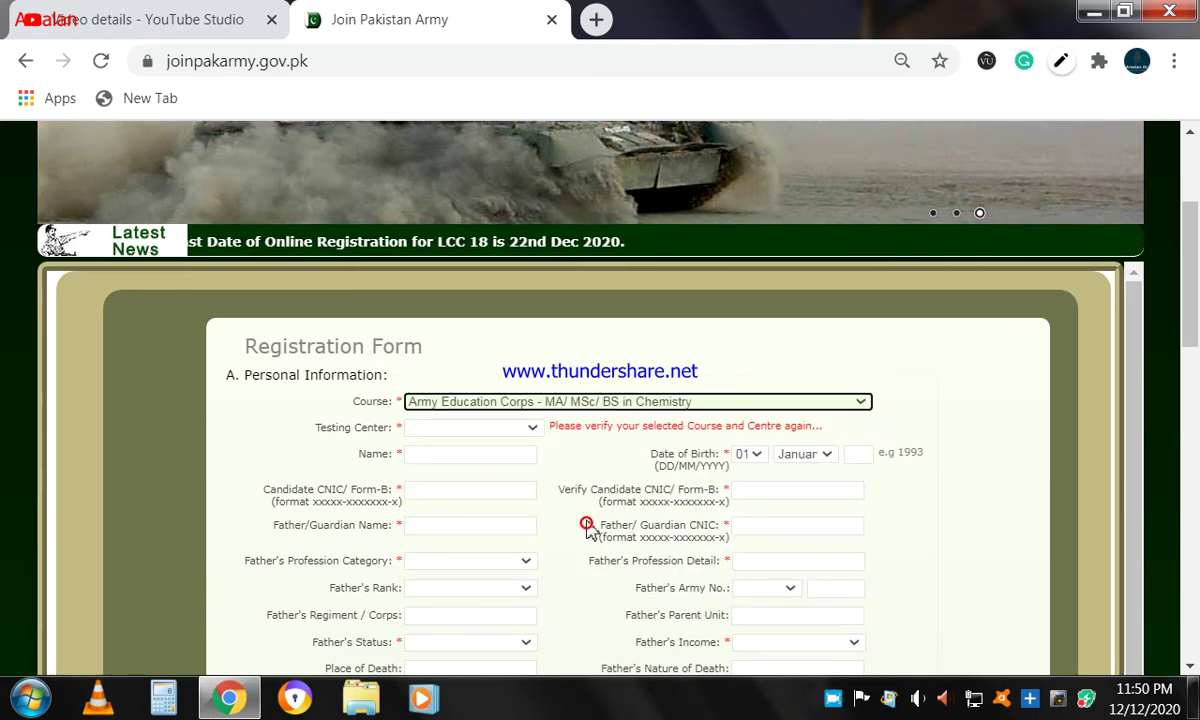
pyautogui.click(478, 433)
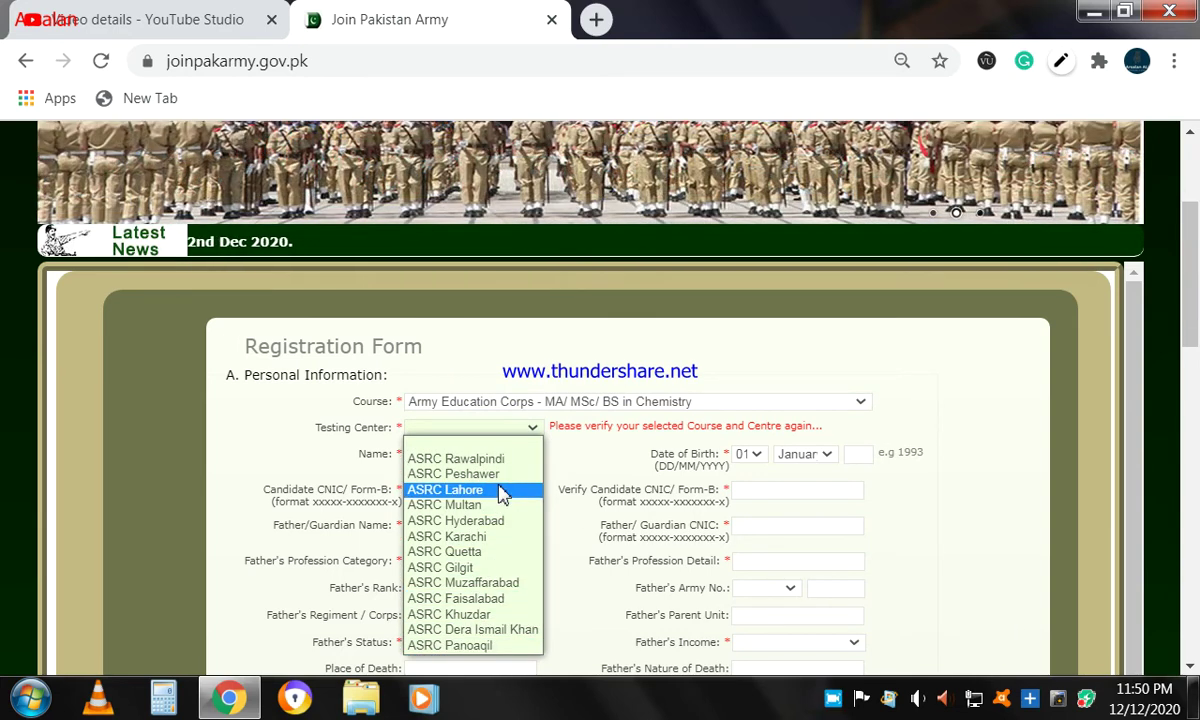
pyautogui.click(500, 490)
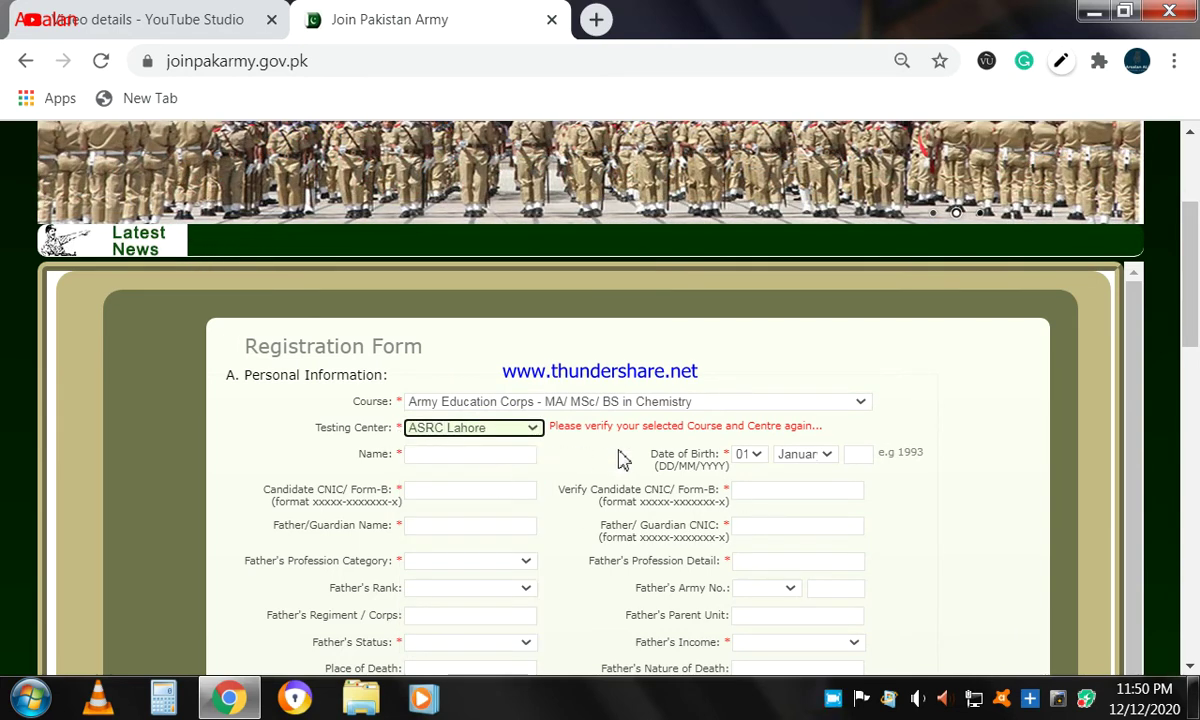
# Go through the candidate's name, date of birth and CNIC/Form-B fields and the father/guardian name and CNIC fields, leaving them blank.
pyautogui.click(466, 455)
pyautogui.click(582, 442)
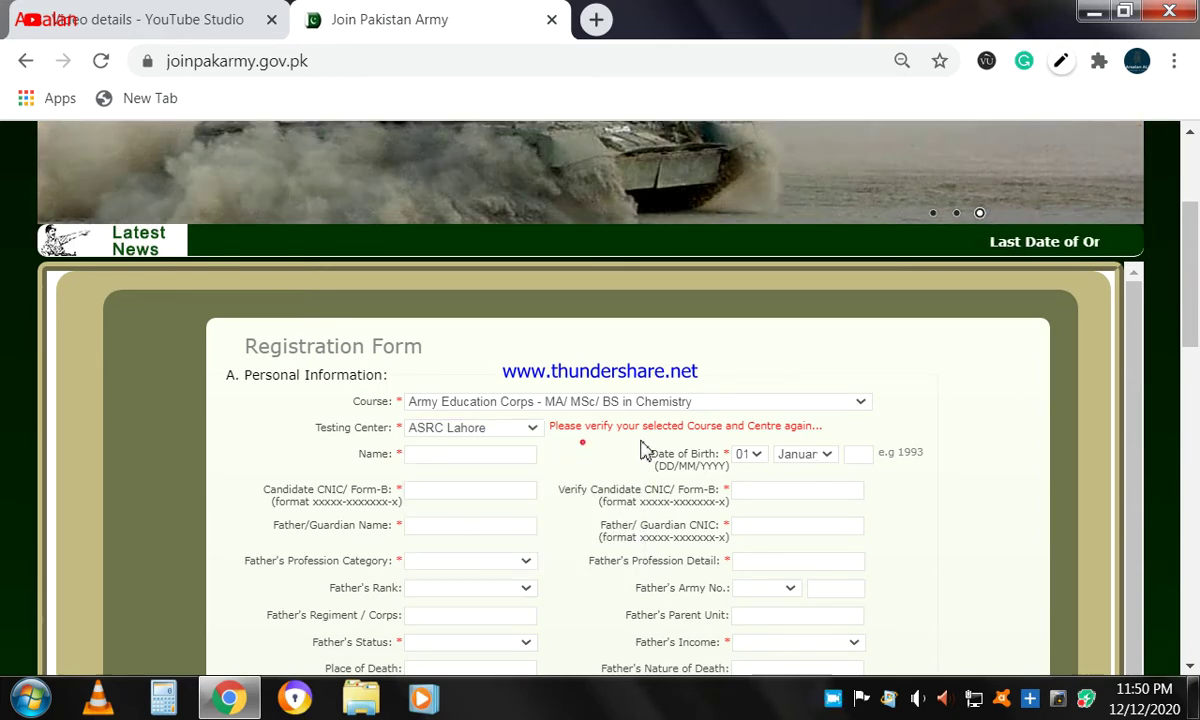
pyautogui.click(847, 457)
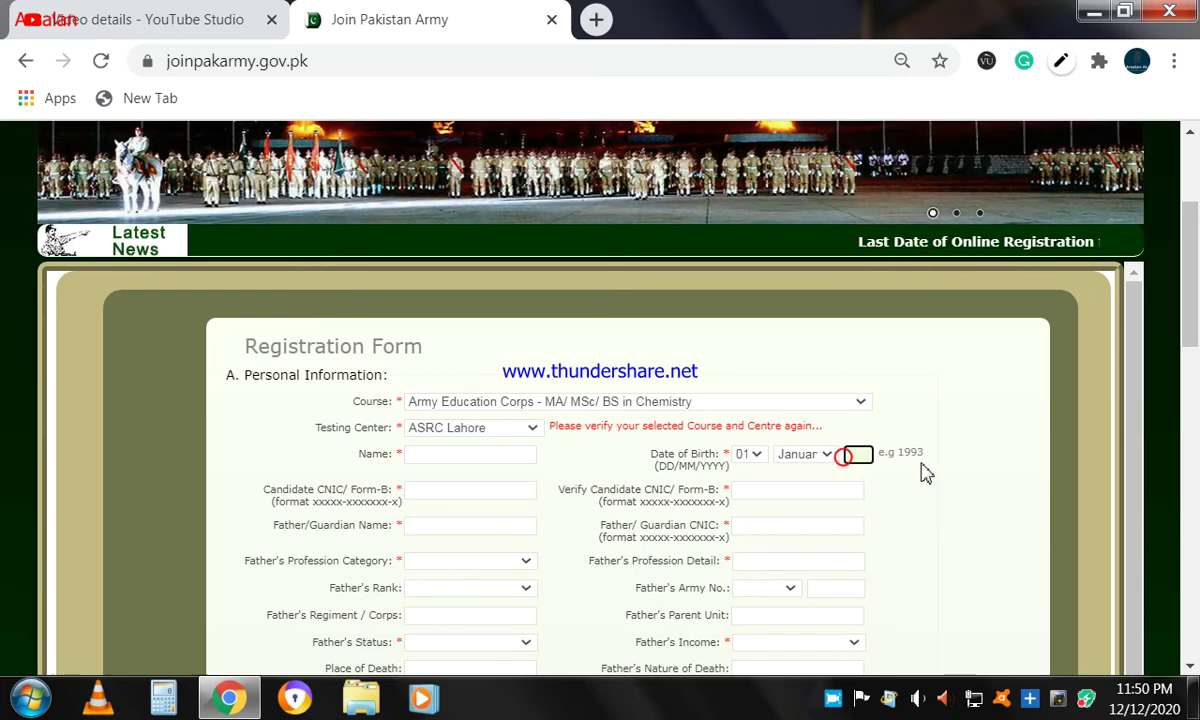
pyautogui.click(463, 488)
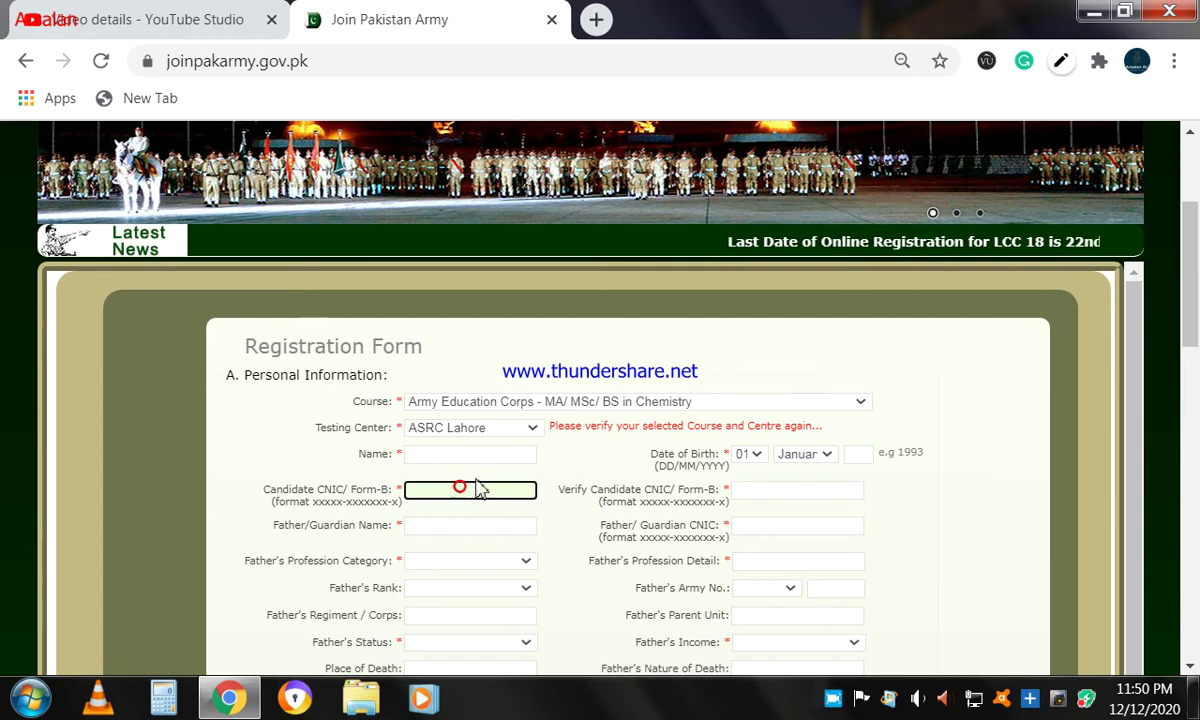
pyautogui.scroll(-1, 611, 482)
pyautogui.click(798, 376)
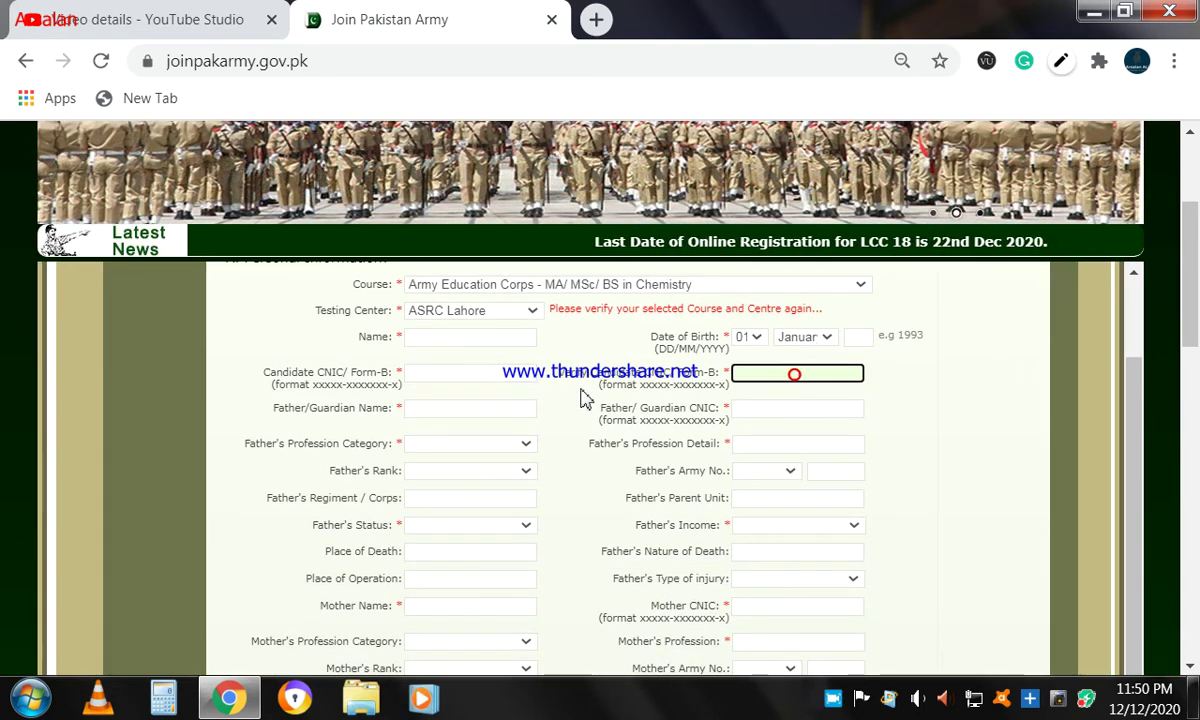
pyautogui.click(462, 413)
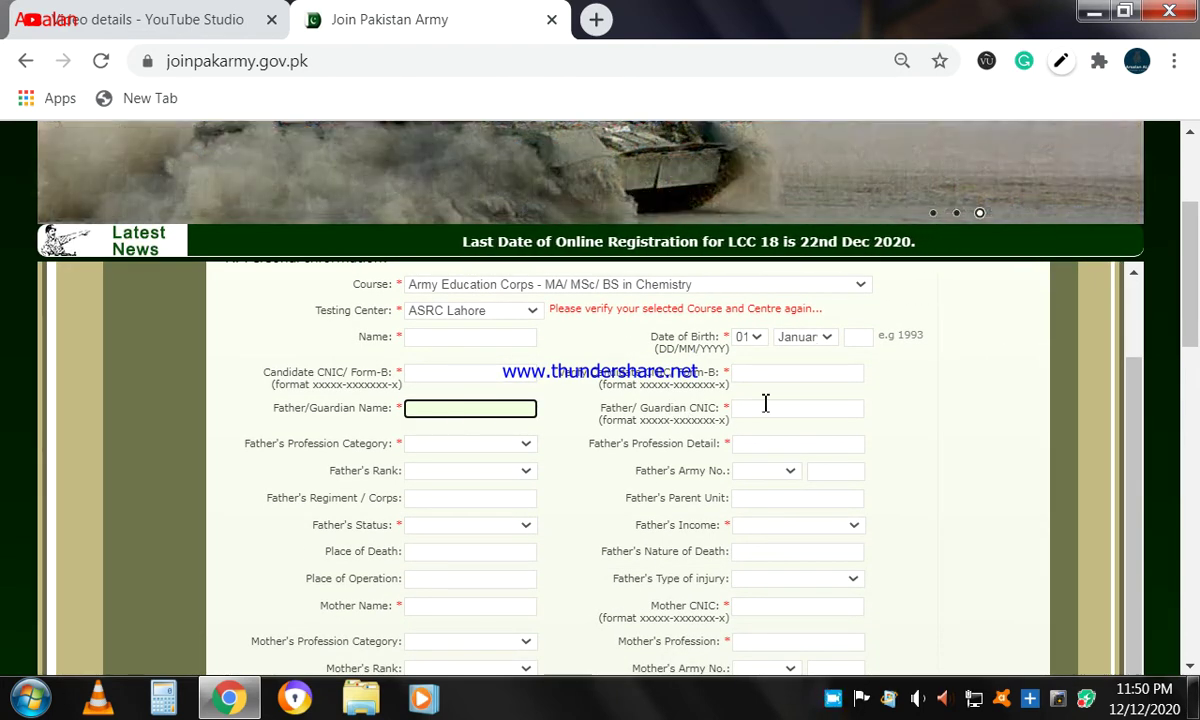
pyautogui.click(762, 406)
# Examine the father's profession category, profession detail, rank and army number fields and their available options without choosing any.
pyautogui.click(449, 453)
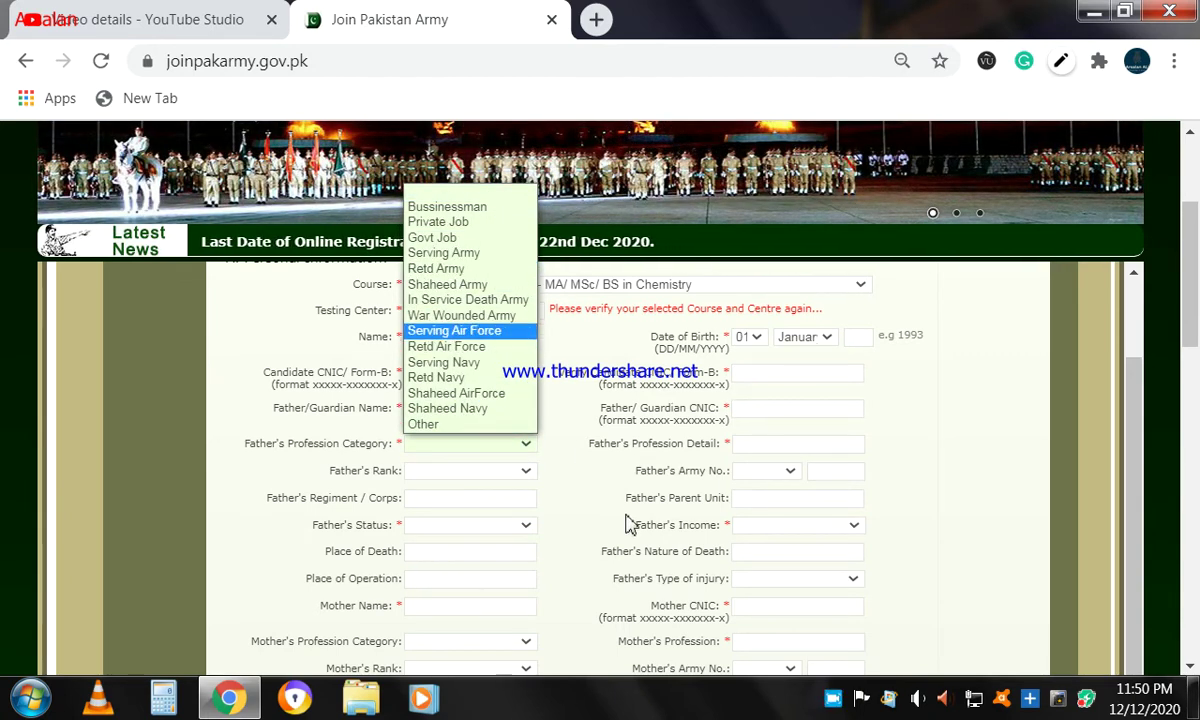
pyautogui.click(762, 446)
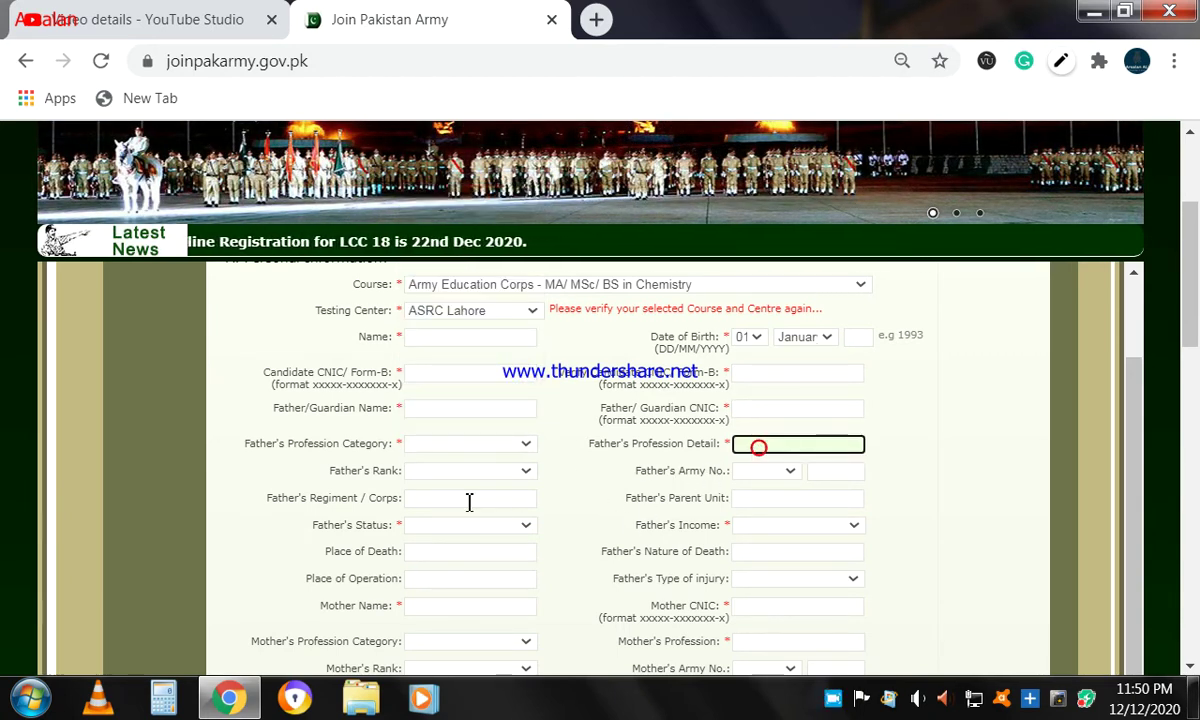
pyautogui.click(457, 471)
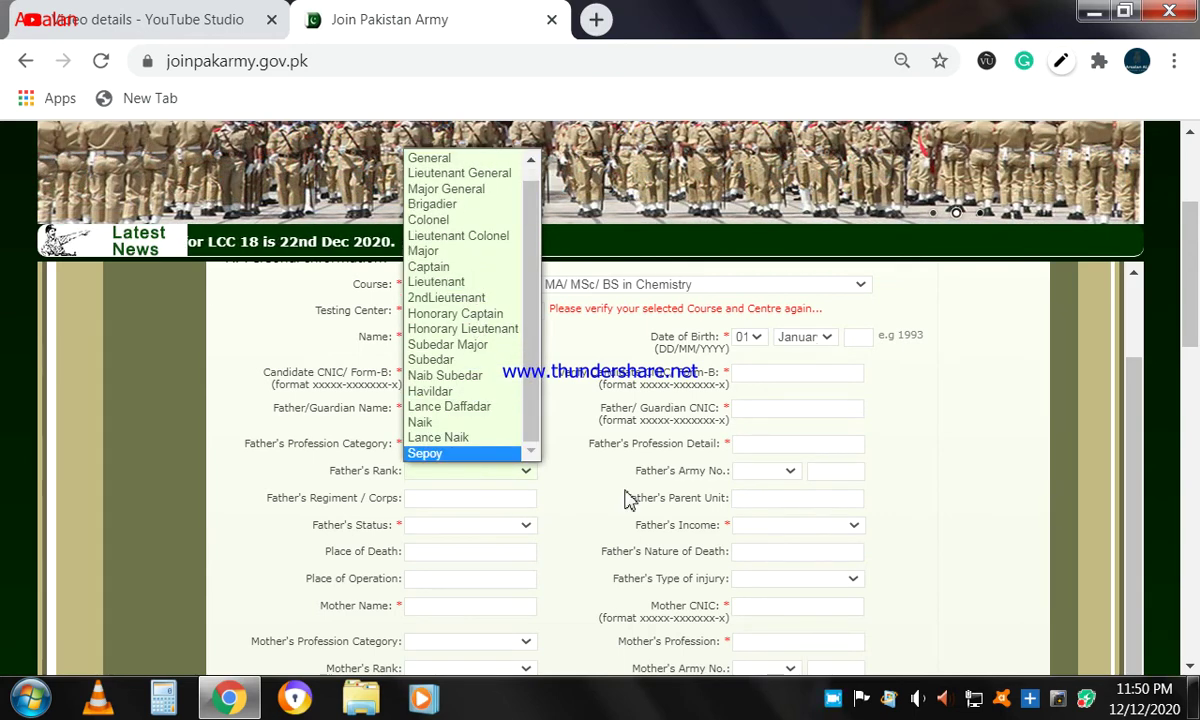
pyautogui.click(774, 472)
pyautogui.click(826, 470)
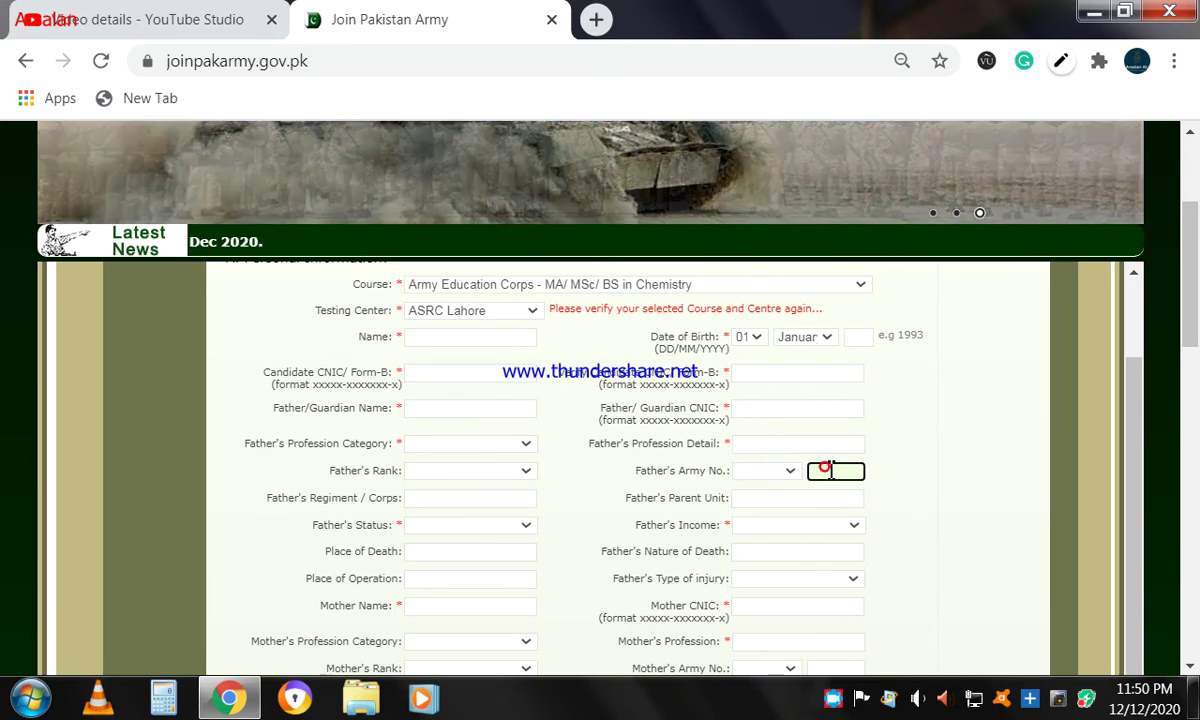
pyautogui.click(778, 481)
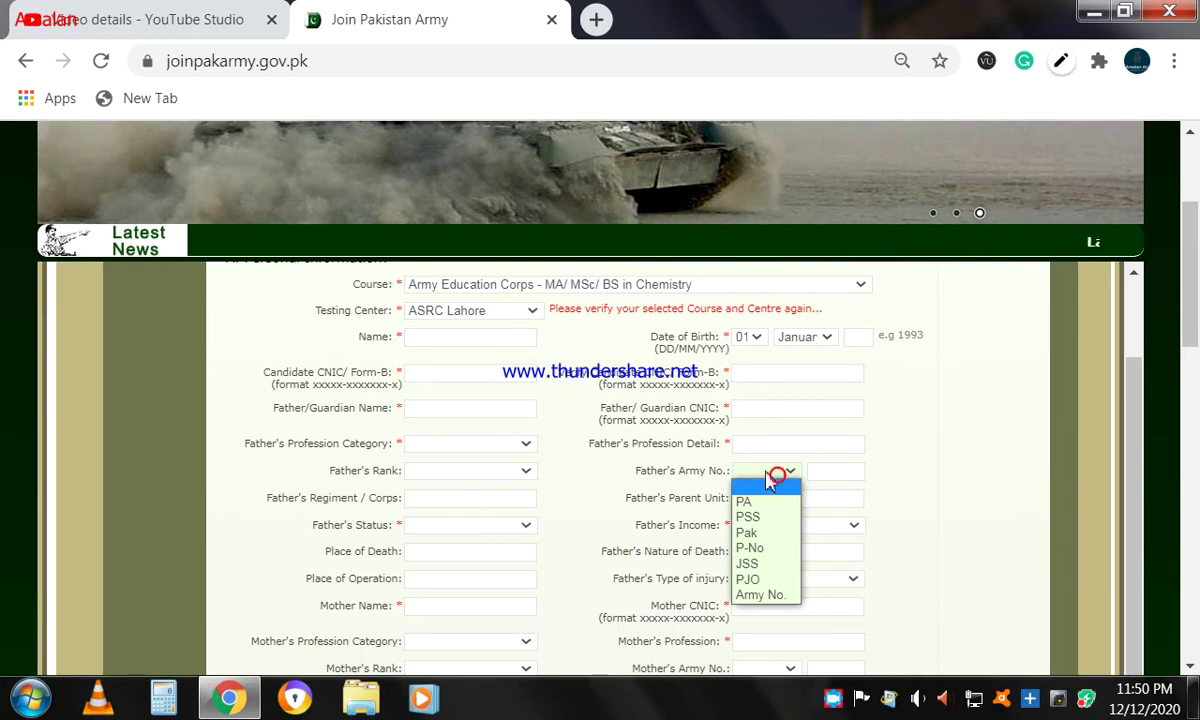
pyautogui.click(920, 478)
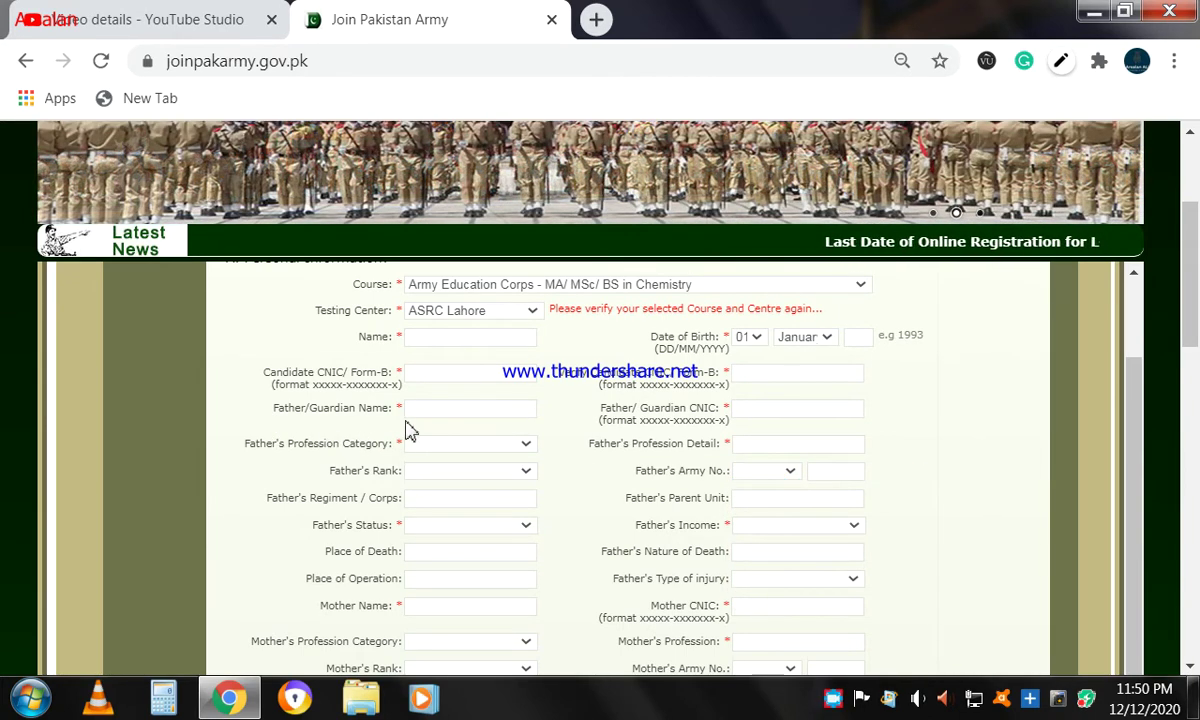
pyautogui.click(432, 478)
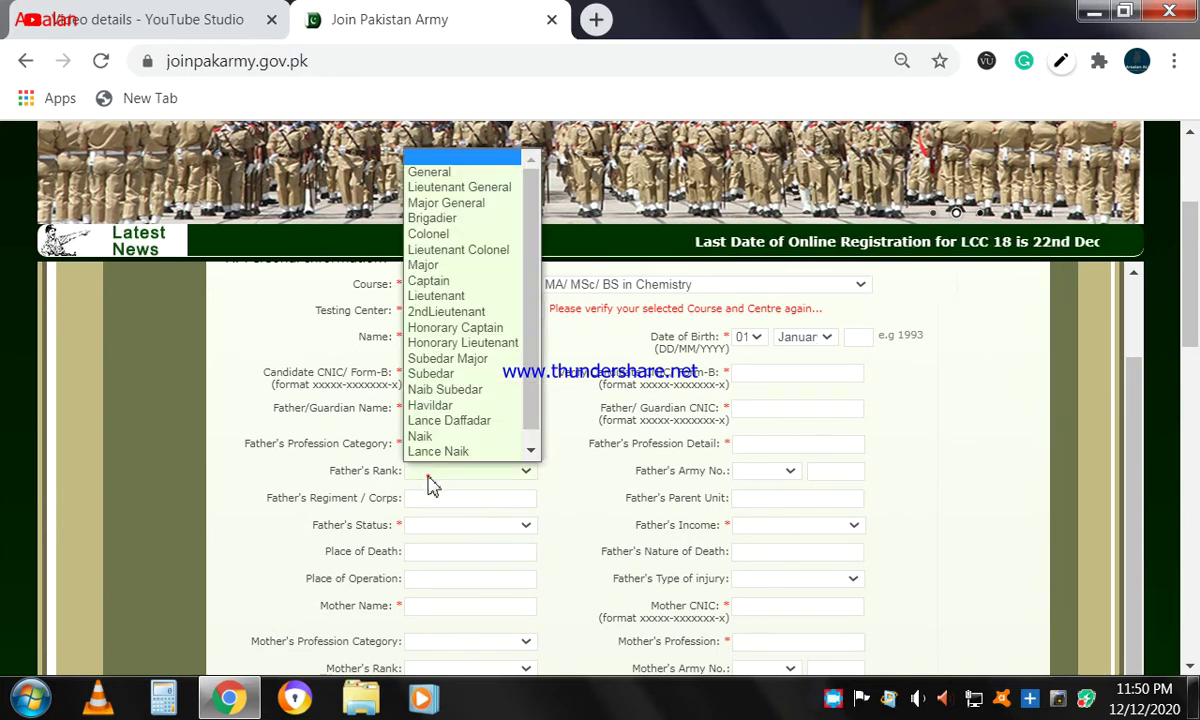
pyautogui.click(325, 461)
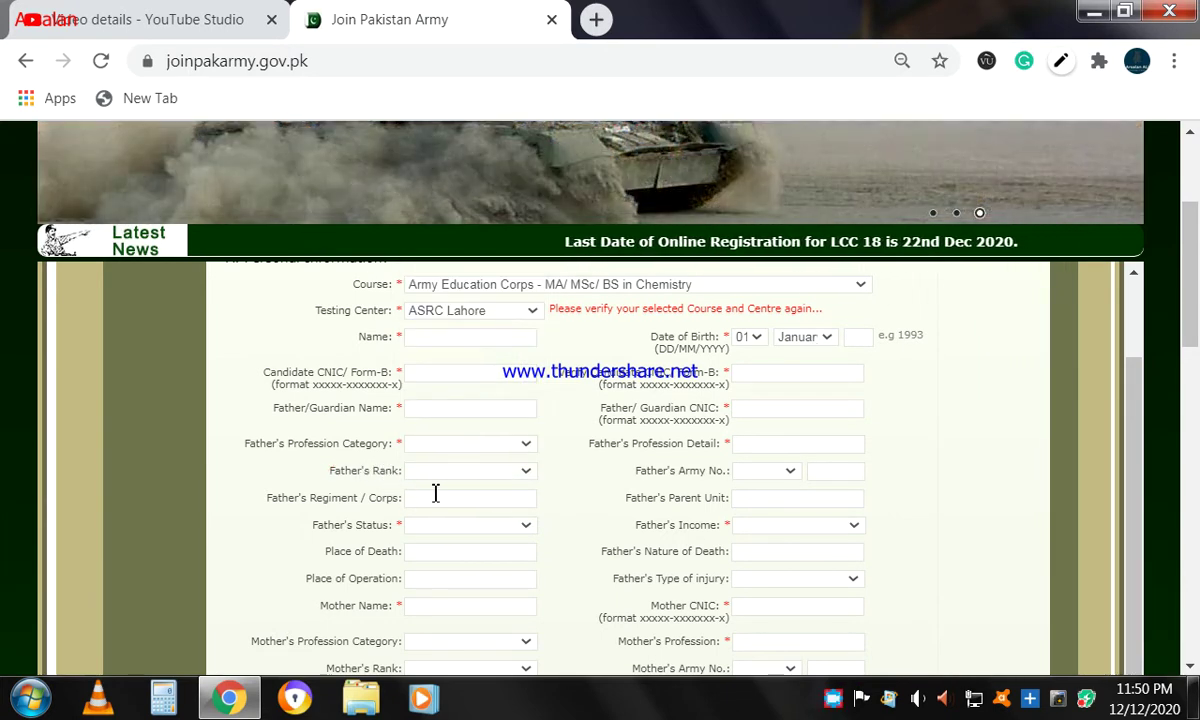
# Examine the father's status and income options and the place of death, nature of death, place of operation and injury type fields.
pyautogui.scroll(-2, 434, 493)
pyautogui.click(437, 414)
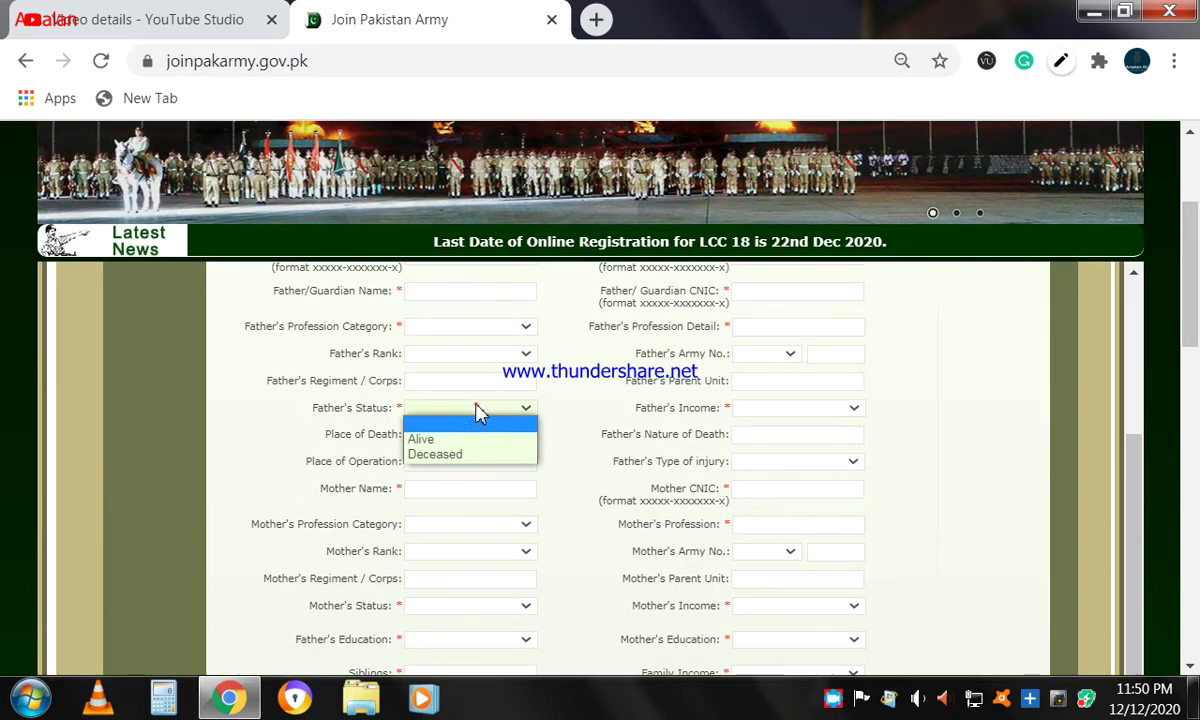
pyautogui.click(785, 412)
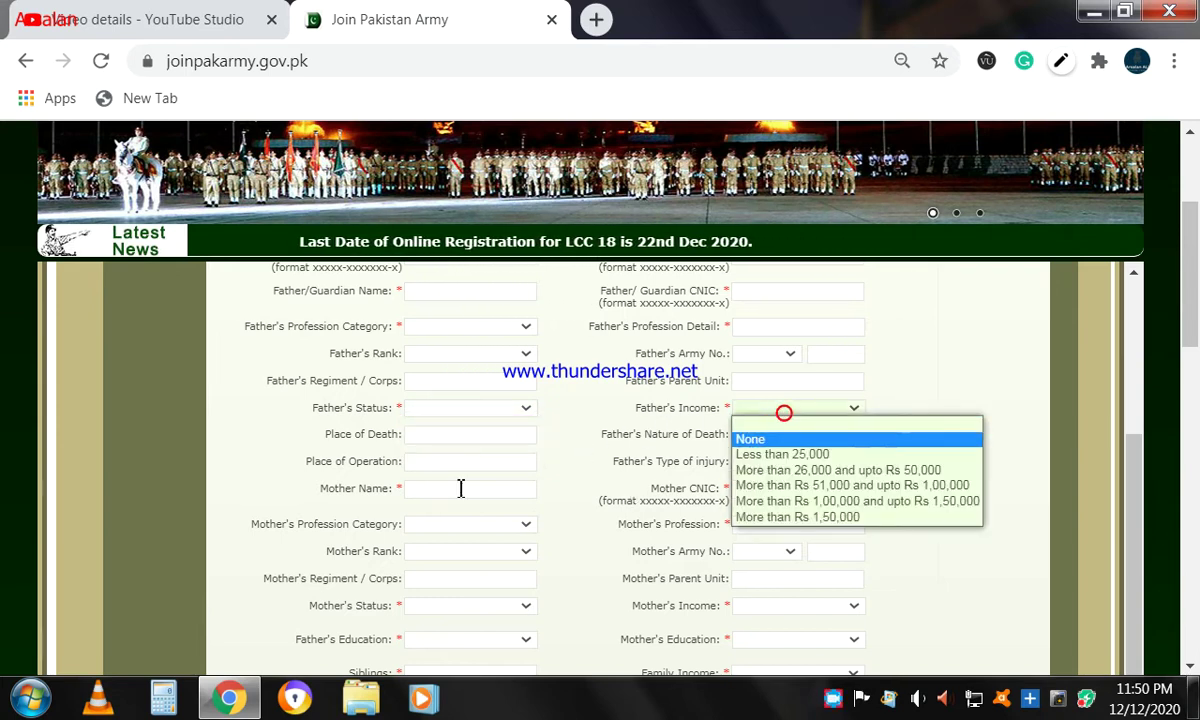
pyautogui.click(458, 433)
pyautogui.click(742, 430)
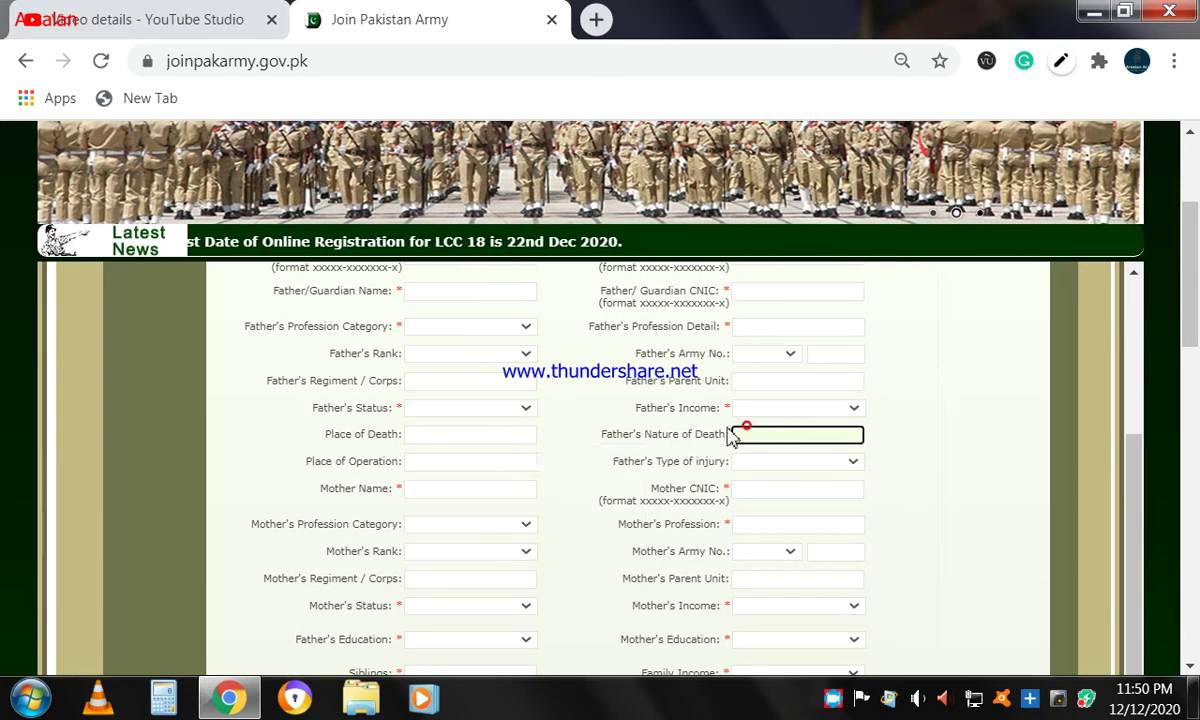
pyautogui.click(494, 460)
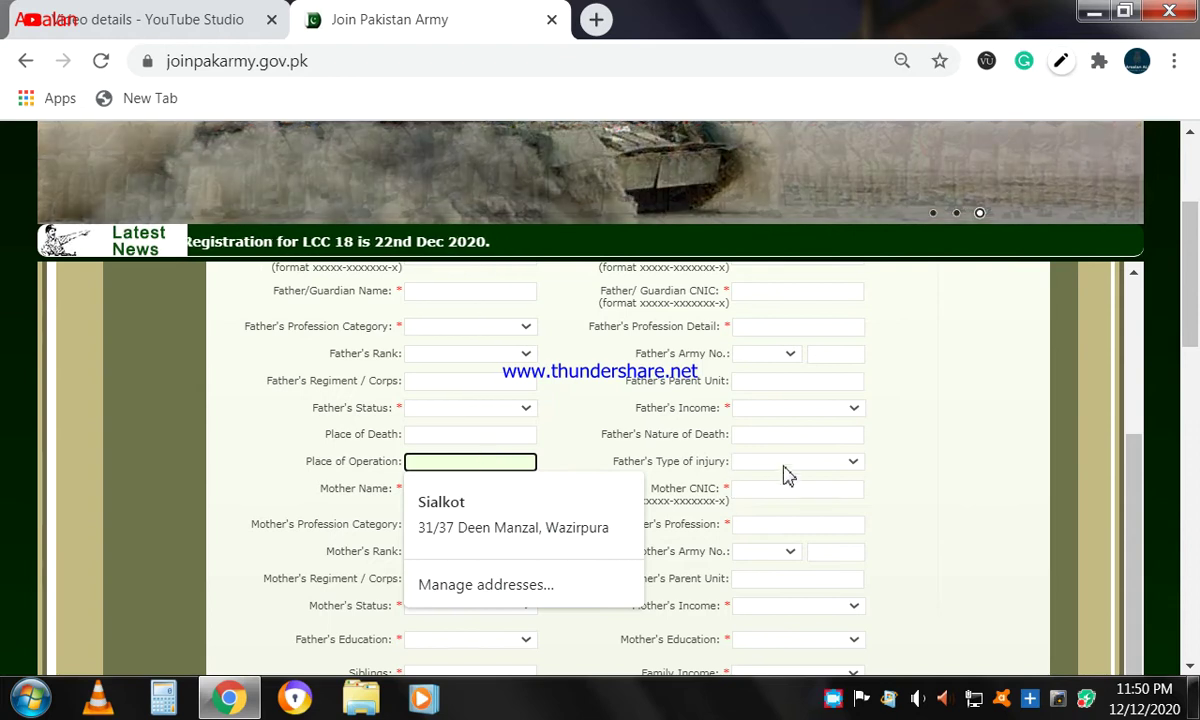
pyautogui.click(786, 462)
pyautogui.click(573, 482)
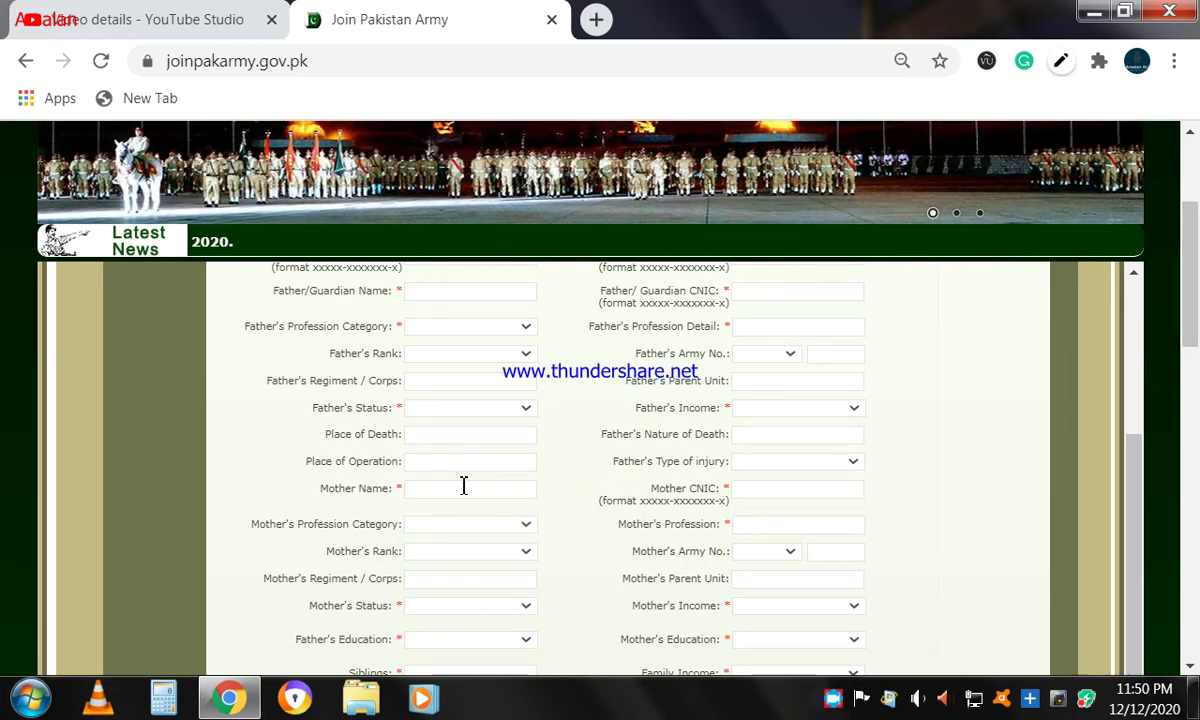
# Go through the mother's name, CNIC and profession fields, setting the mother's profession category to House Wife.
pyautogui.scroll(-1, 489, 456)
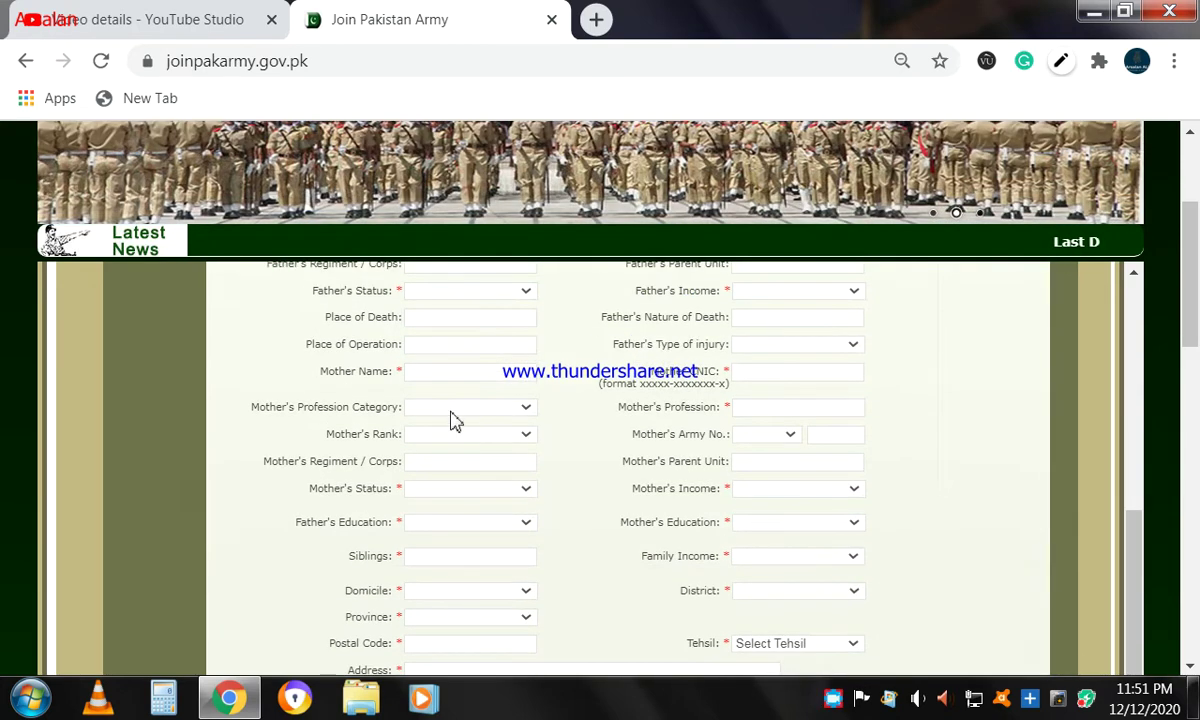
pyautogui.click(469, 370)
pyautogui.click(810, 376)
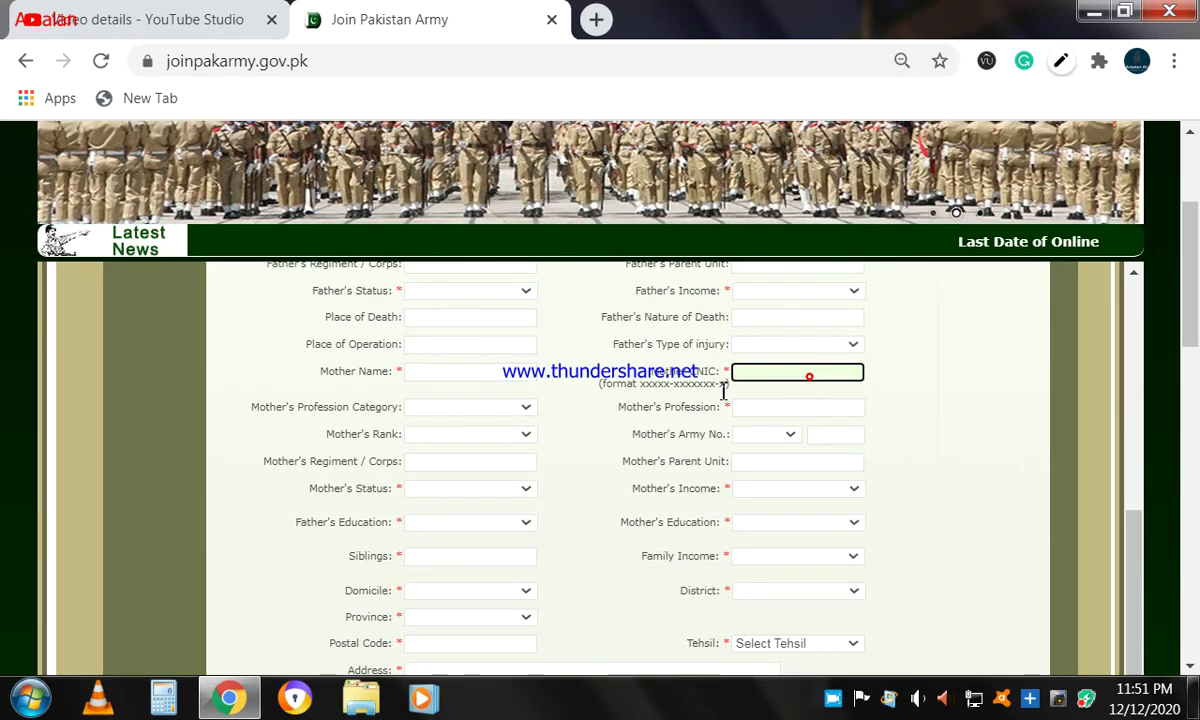
pyautogui.click(485, 409)
pyautogui.click(511, 441)
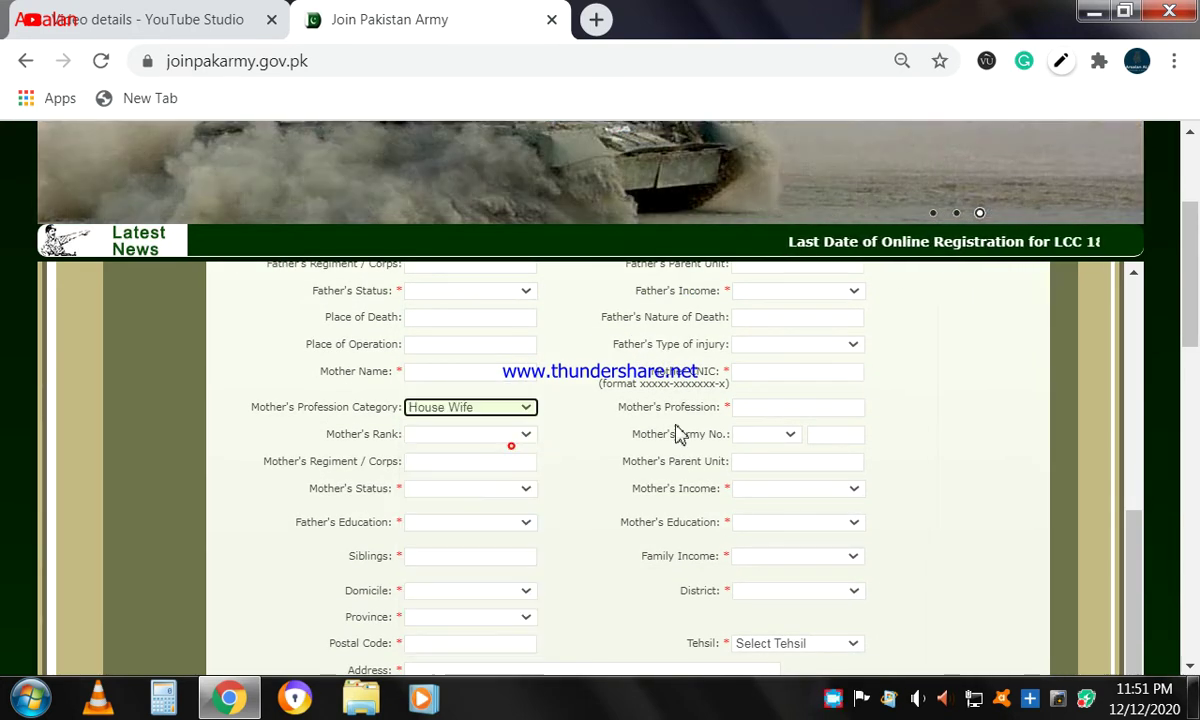
pyautogui.click(782, 410)
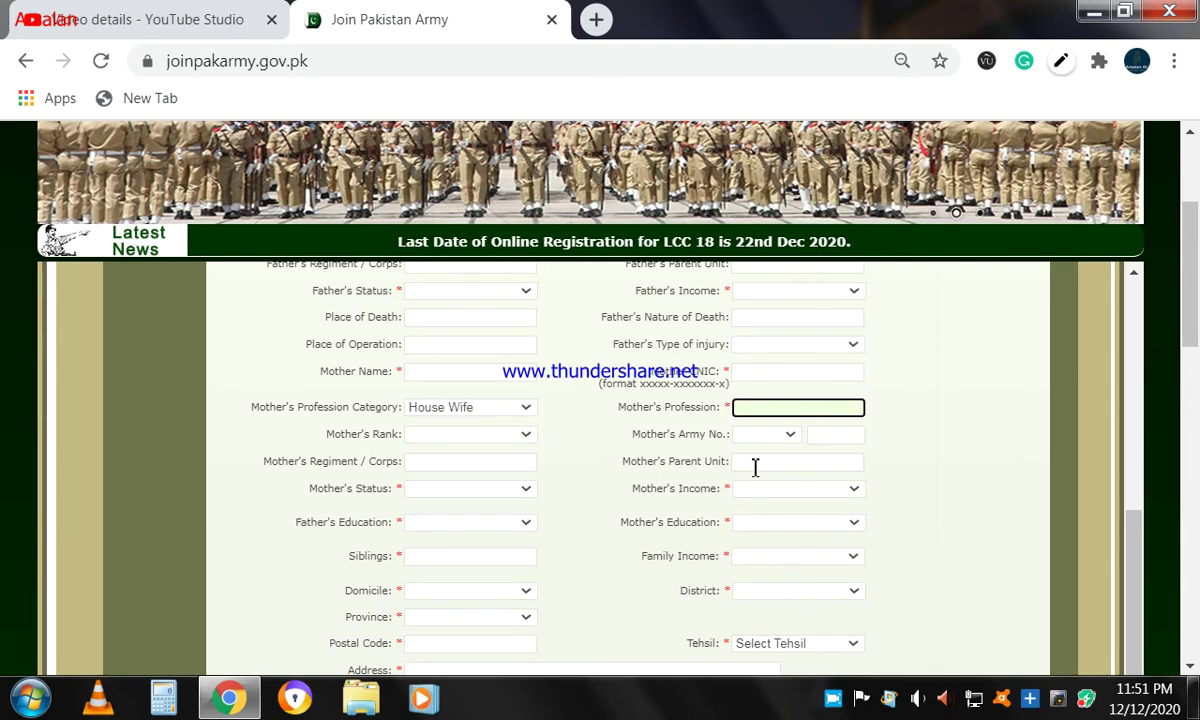
# Examine the mother's status options, both parents' education choices and the siblings field without filling them in.
pyautogui.scroll(-2, 600, 474)
pyautogui.click(490, 372)
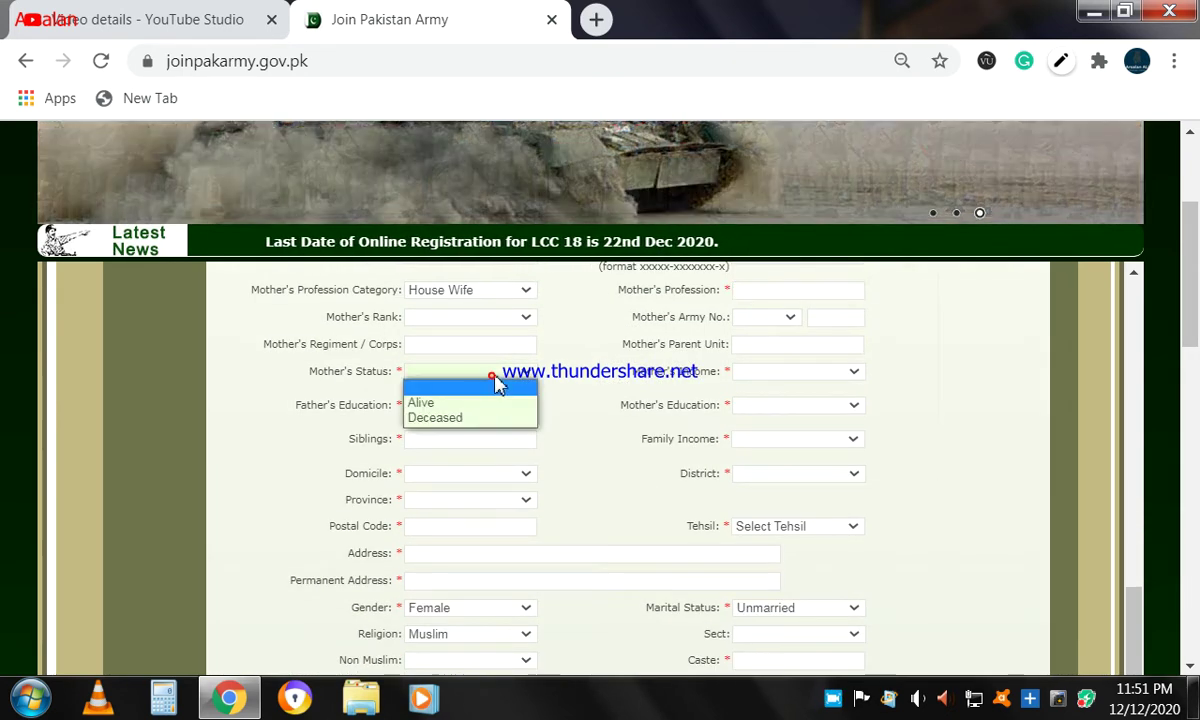
pyautogui.click(605, 420)
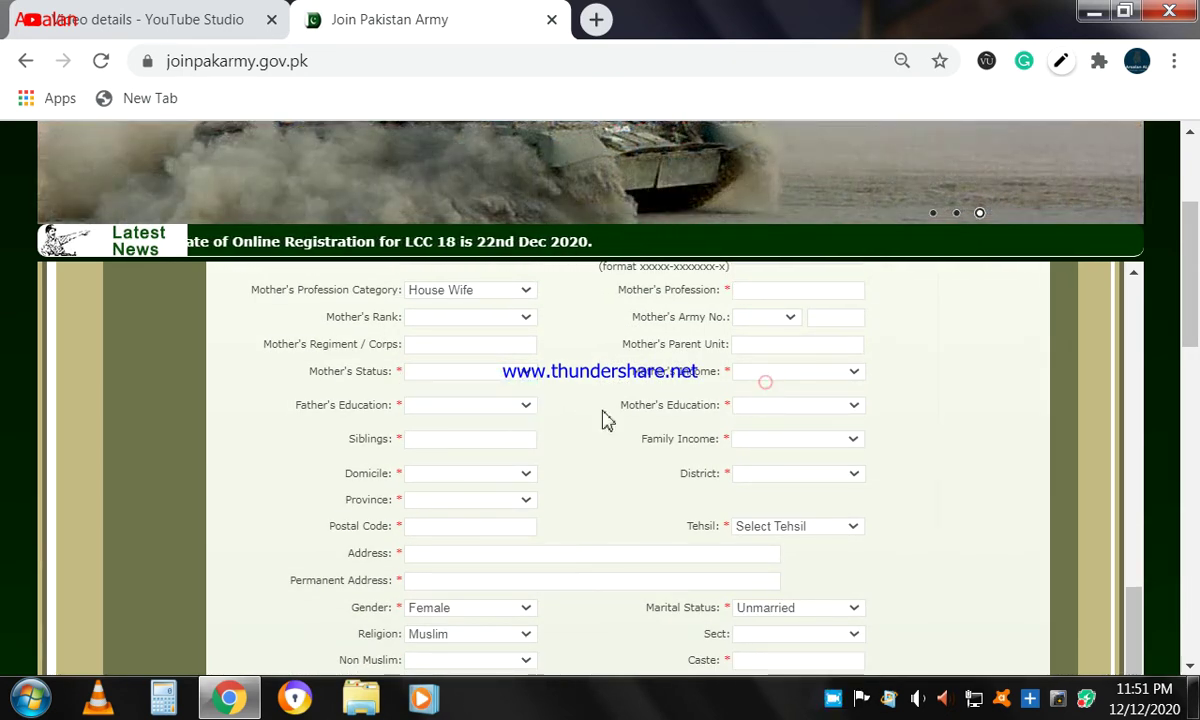
pyautogui.click(510, 410)
pyautogui.click(740, 405)
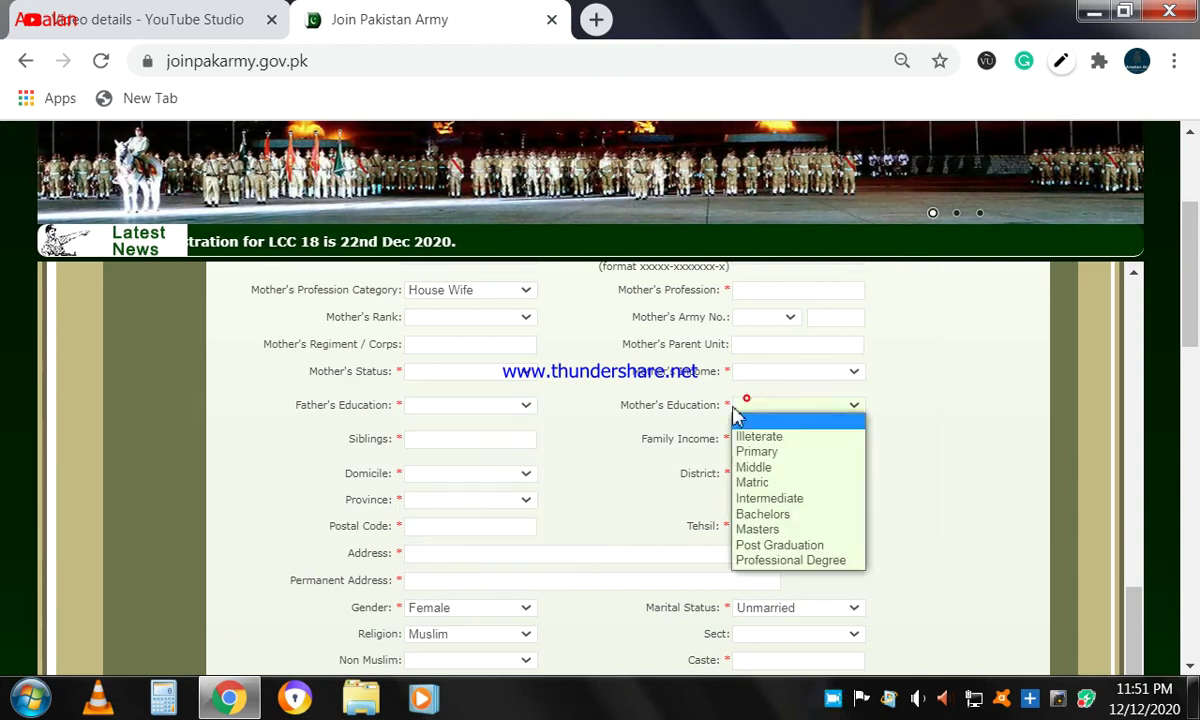
pyautogui.click(517, 437)
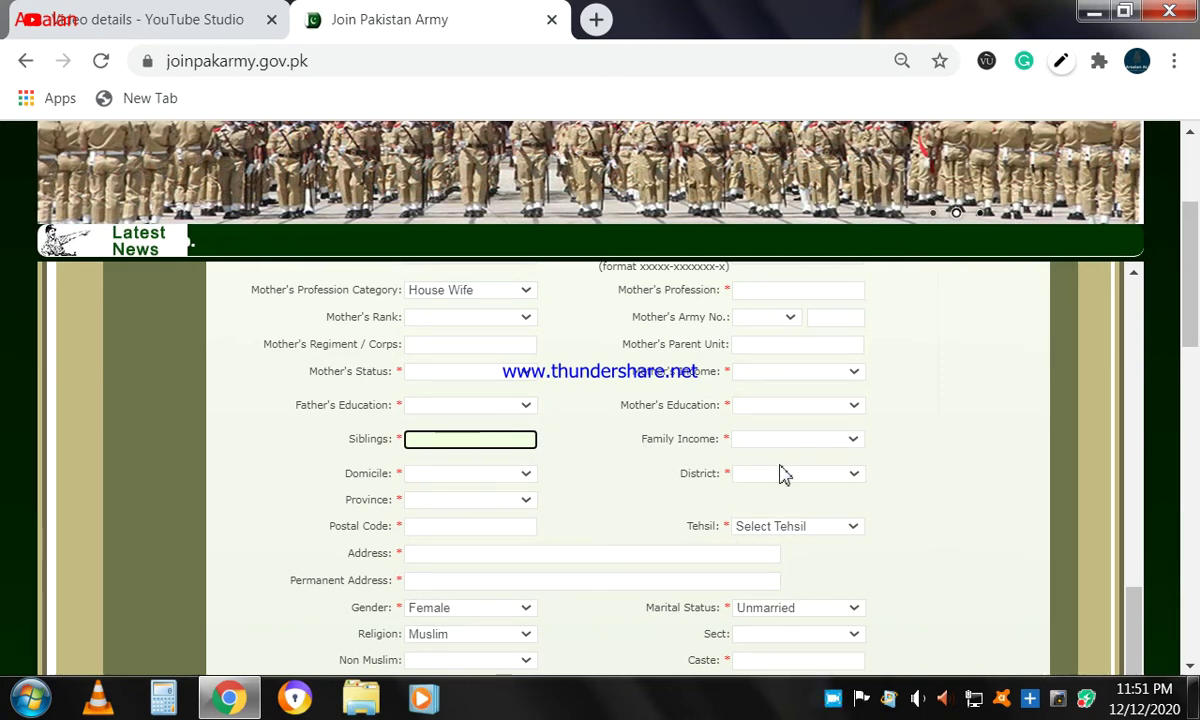
# Set the family income to "More than 26,000 and upto Rs 50,000" and view the domicile, district and province options without choosing any.
pyautogui.click(788, 442)
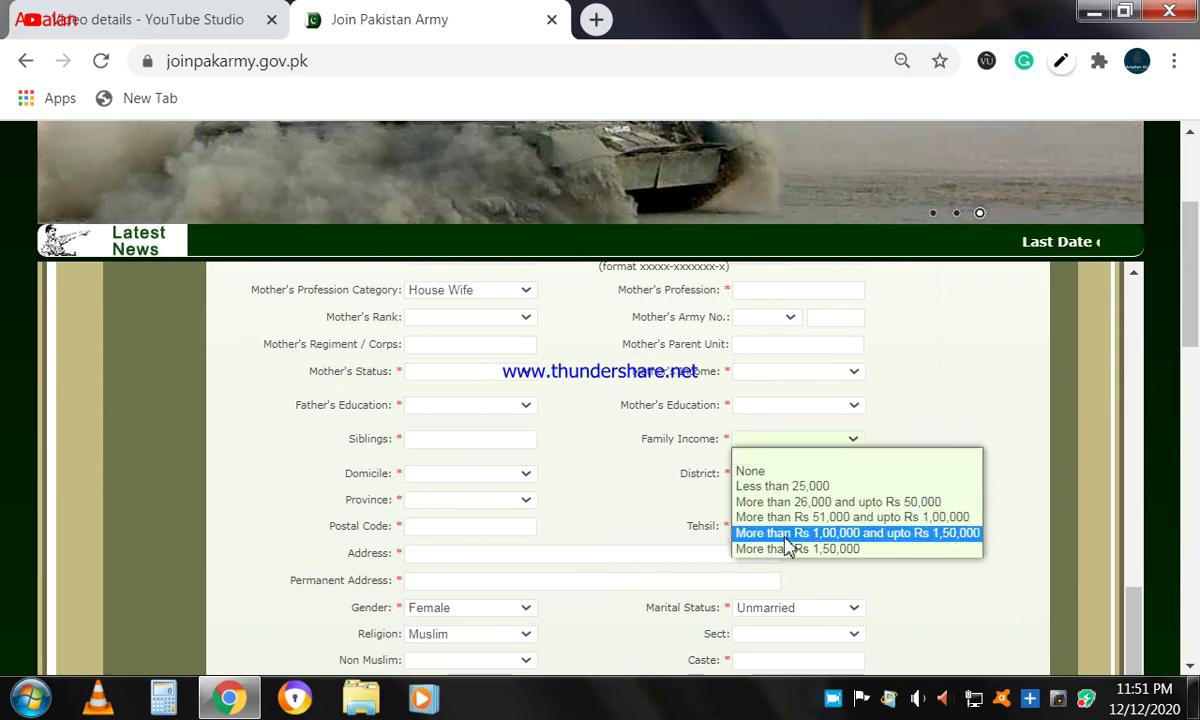
pyautogui.click(780, 502)
pyautogui.click(470, 478)
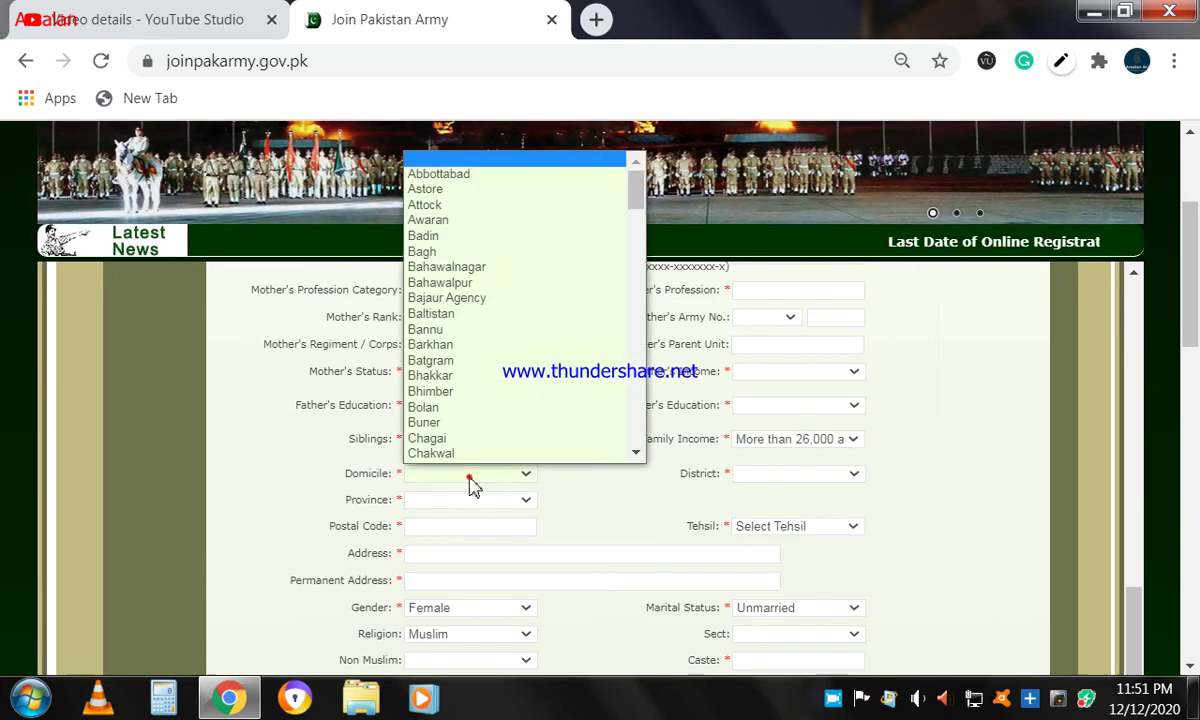
pyautogui.click(790, 476)
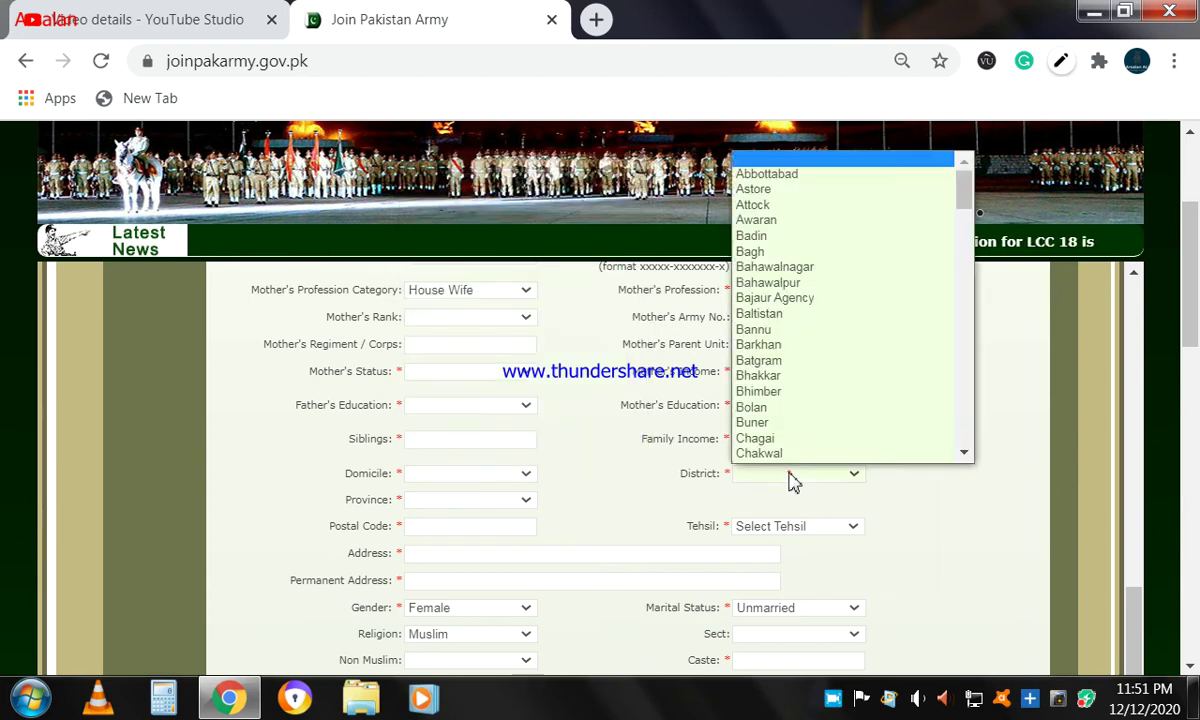
pyautogui.click(476, 497)
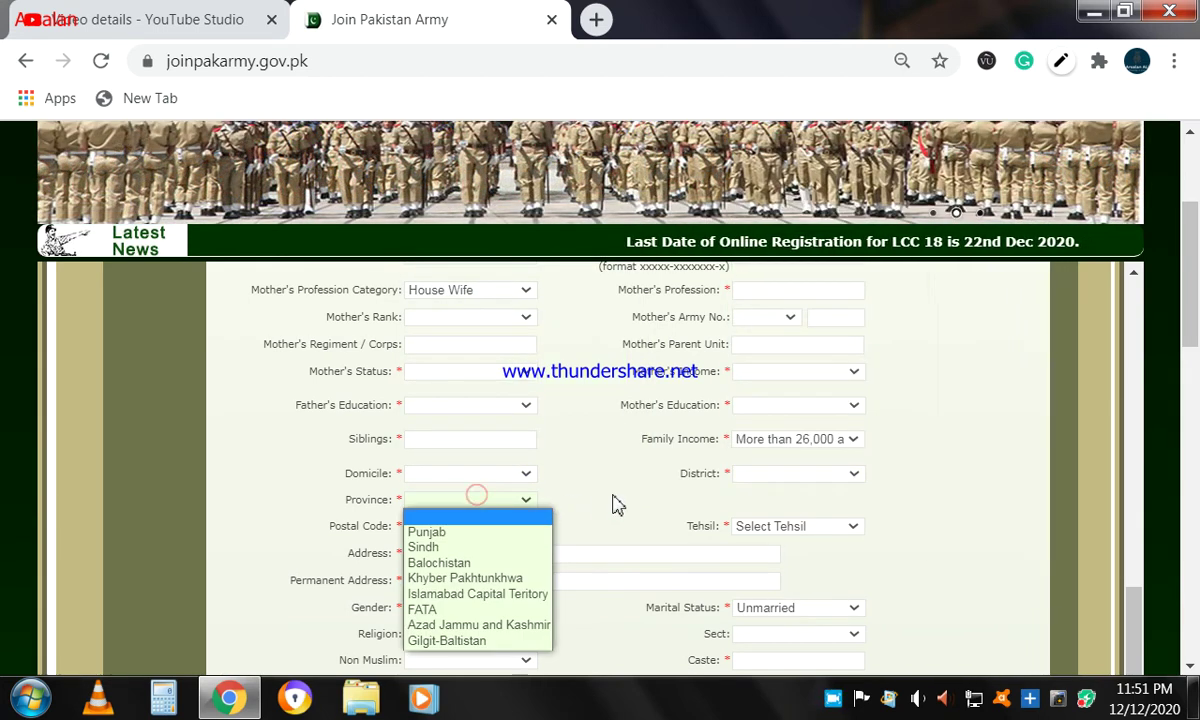
pyautogui.click(615, 503)
# Examine the postal code and address fields without filling them in.
pyautogui.scroll(-2, 402, 458)
pyautogui.click(440, 405)
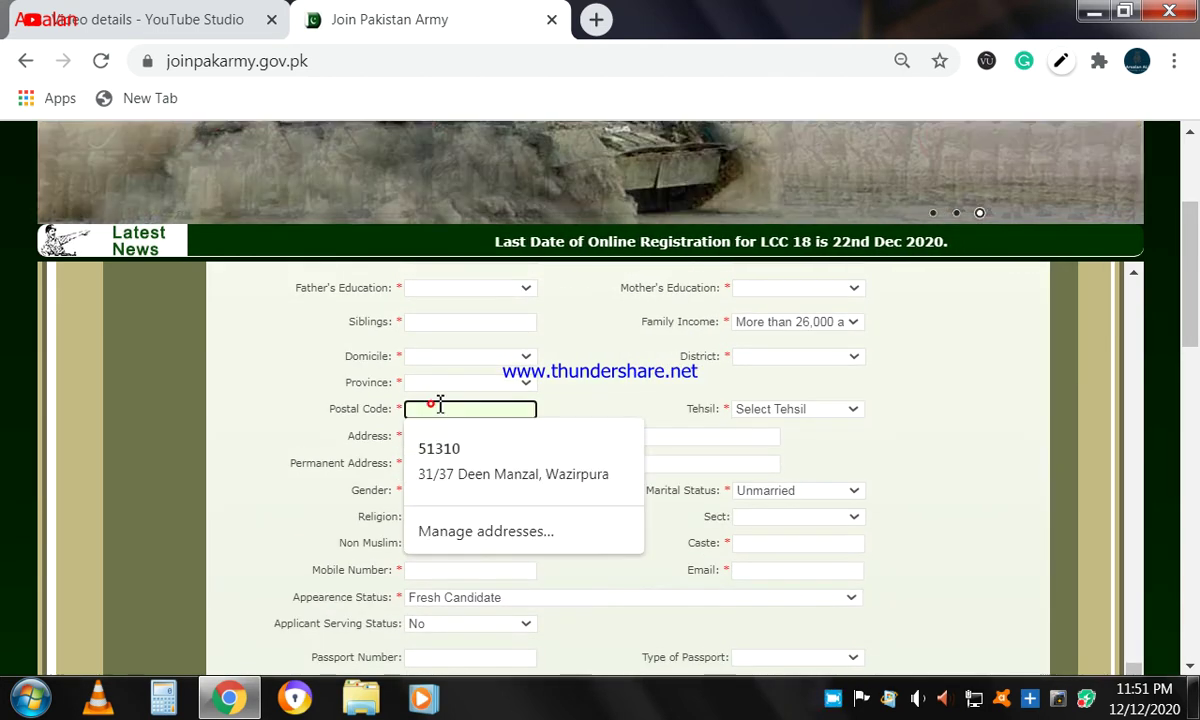
pyautogui.click(587, 399)
pyautogui.click(455, 405)
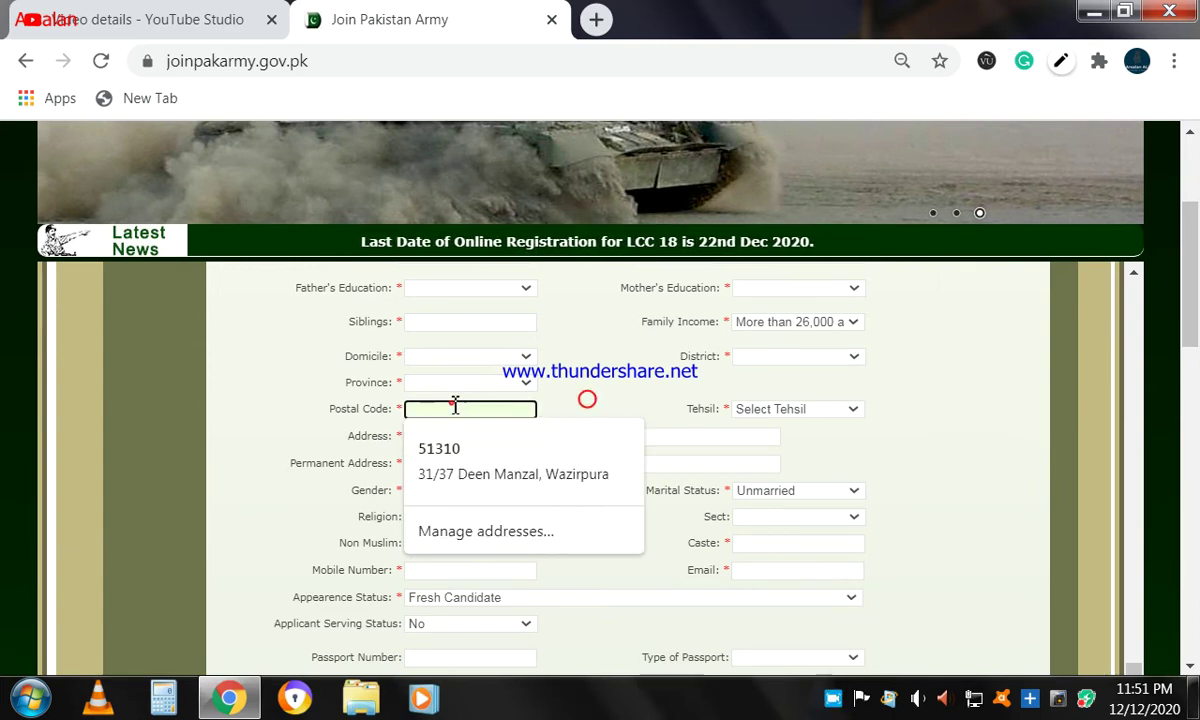
pyautogui.click(570, 406)
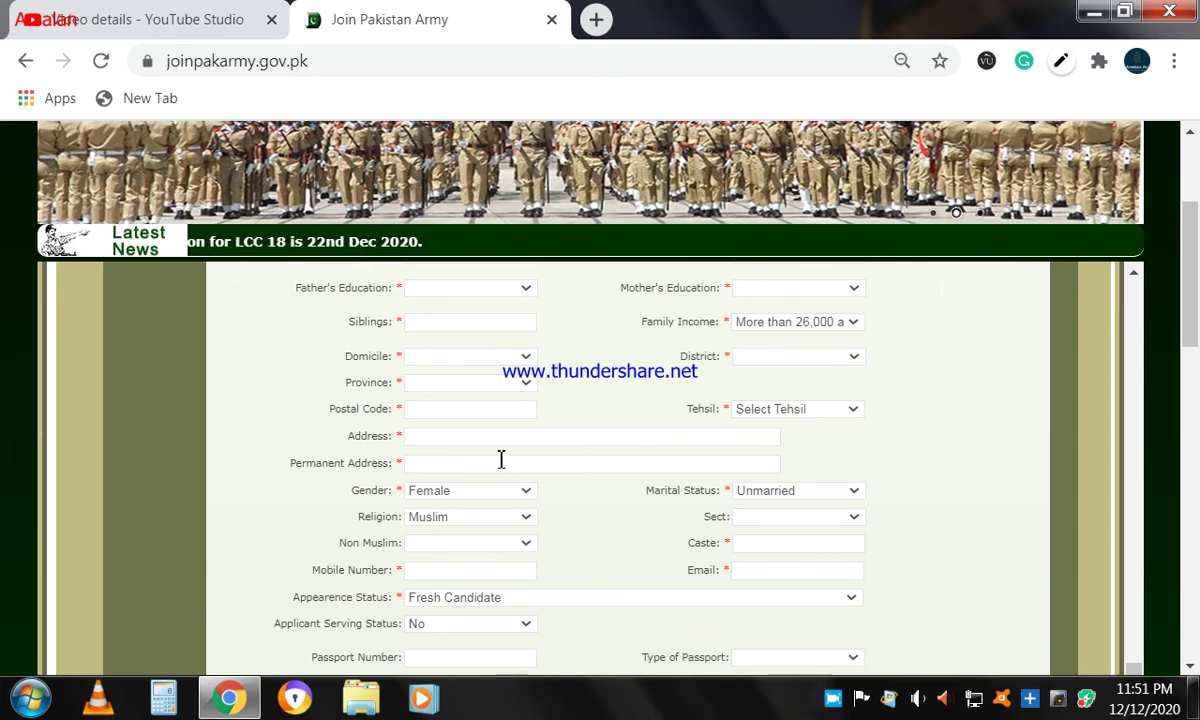
pyautogui.click(530, 436)
pyautogui.click(600, 404)
# Choose Female as the gender and Unmarried as the marital status.
pyautogui.scroll(-1, 511, 427)
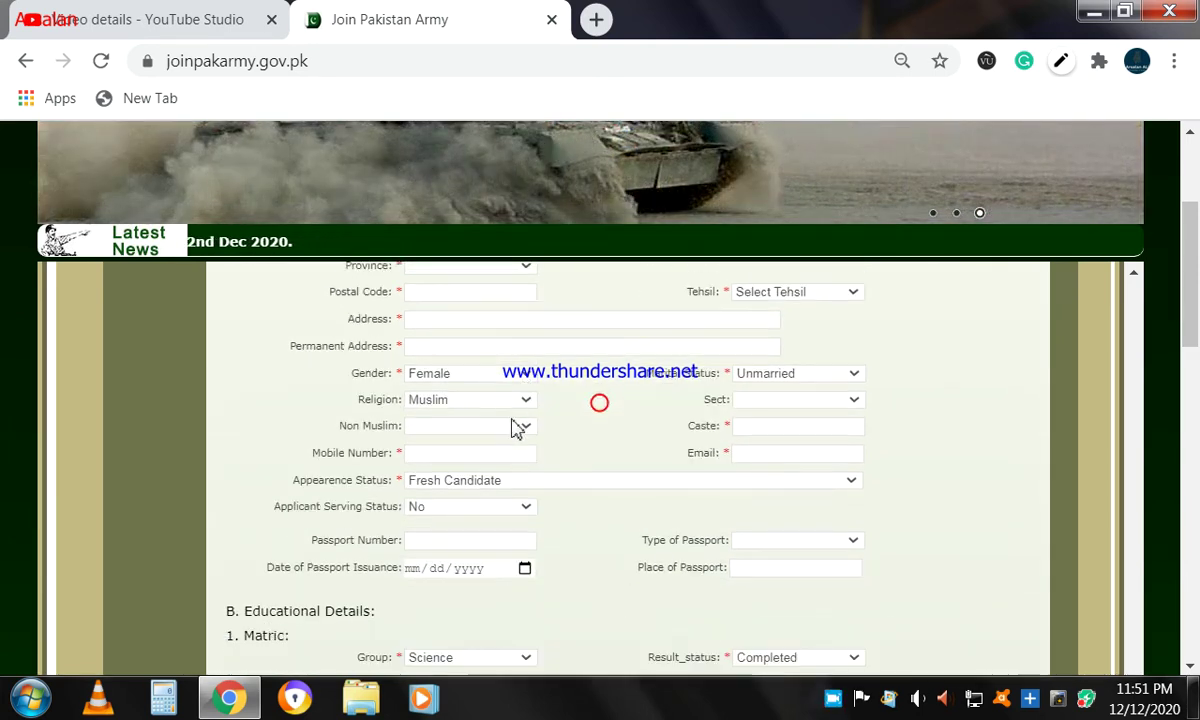
pyautogui.click(512, 377)
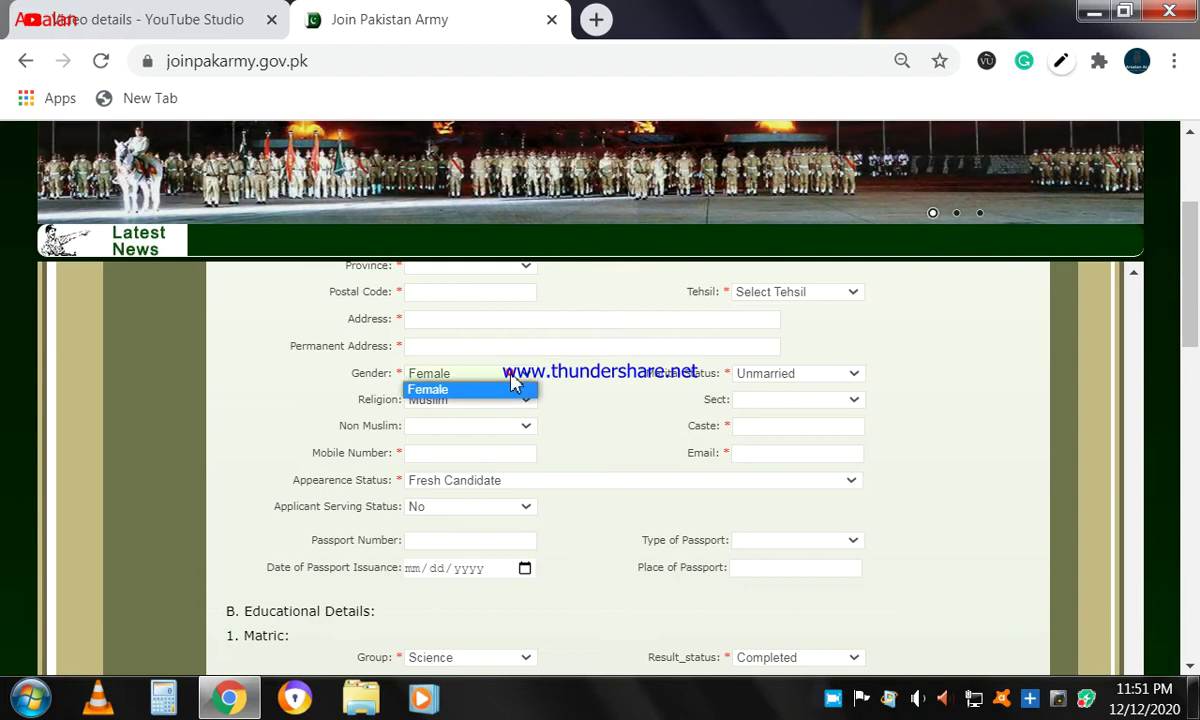
pyautogui.click(515, 387)
pyautogui.click(797, 389)
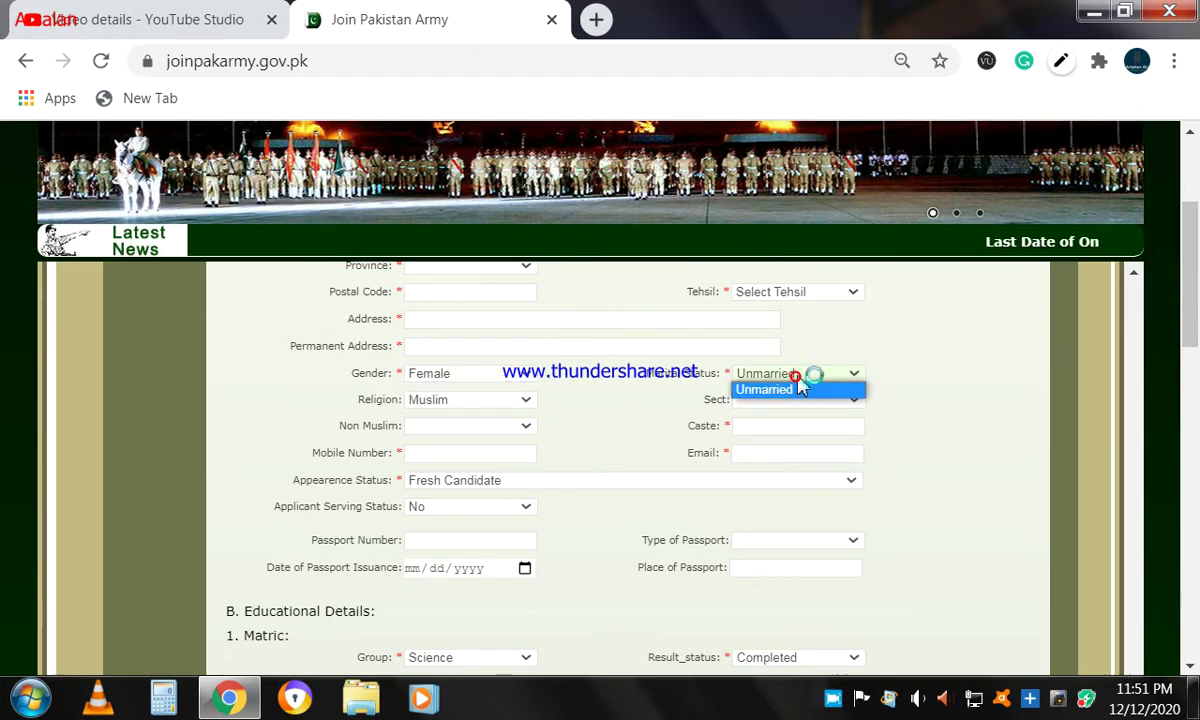
pyautogui.click(795, 390)
# Try Non Muslim as the religion, switch back to Muslim, and view the Non Muslim options without choosing one.
pyautogui.click(495, 400)
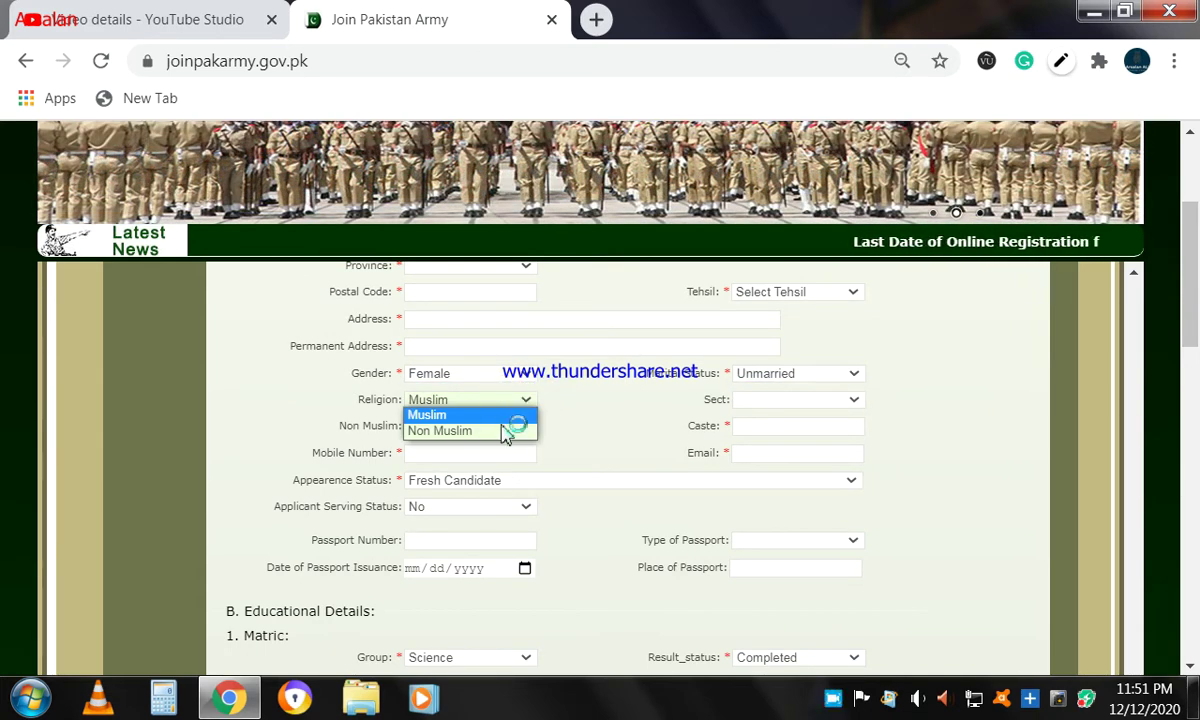
pyautogui.click(508, 431)
pyautogui.click(502, 399)
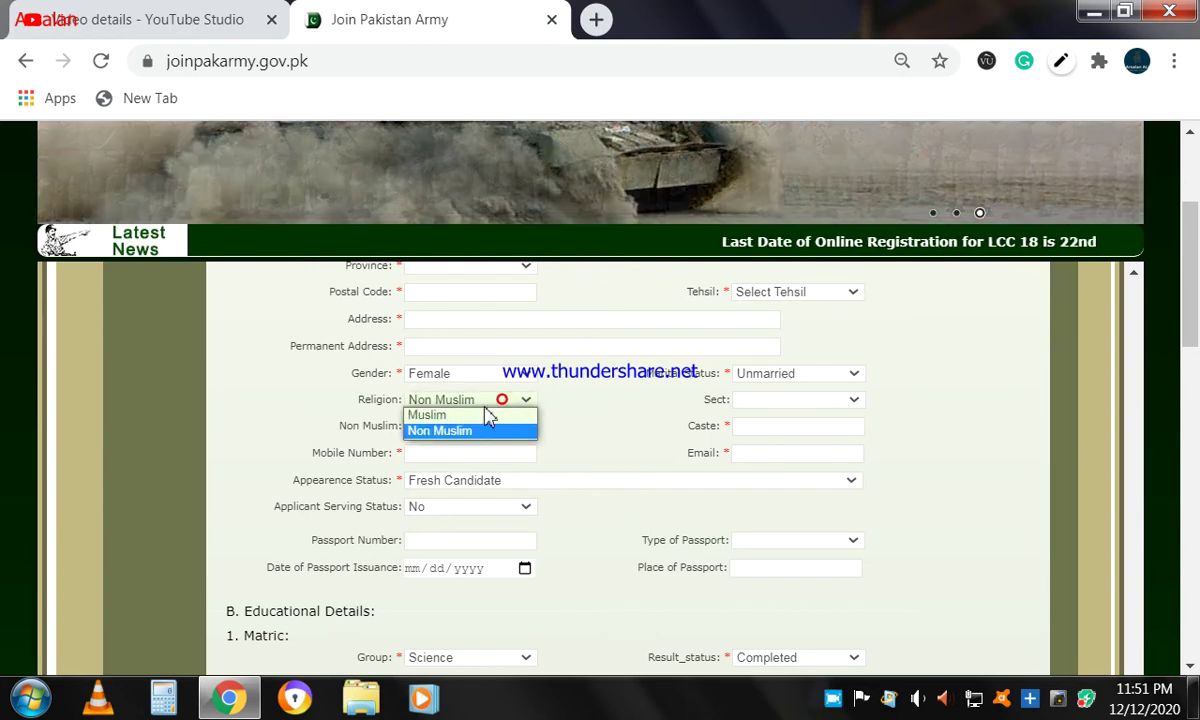
pyautogui.click(487, 414)
pyautogui.click(482, 427)
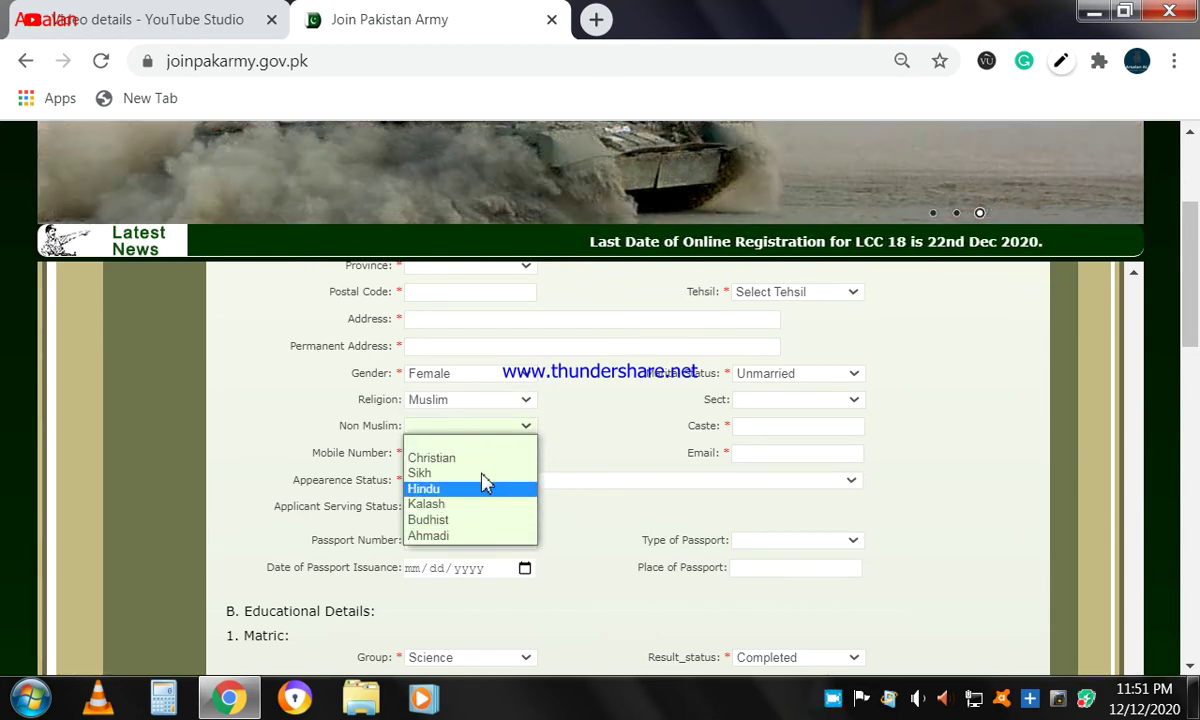
pyautogui.click(588, 436)
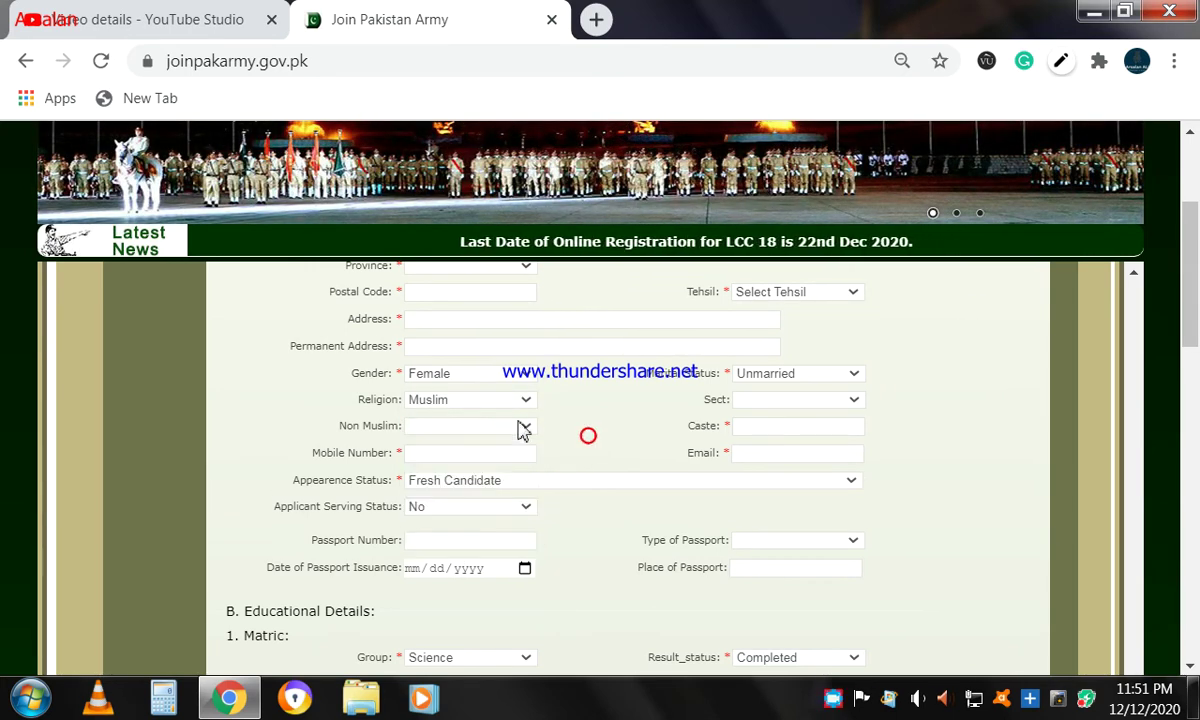
# Set the sect to Sunni, leave caste and email blank, and choose Fresh Candidate as the appearance status.
pyautogui.click(770, 404)
pyautogui.click(790, 428)
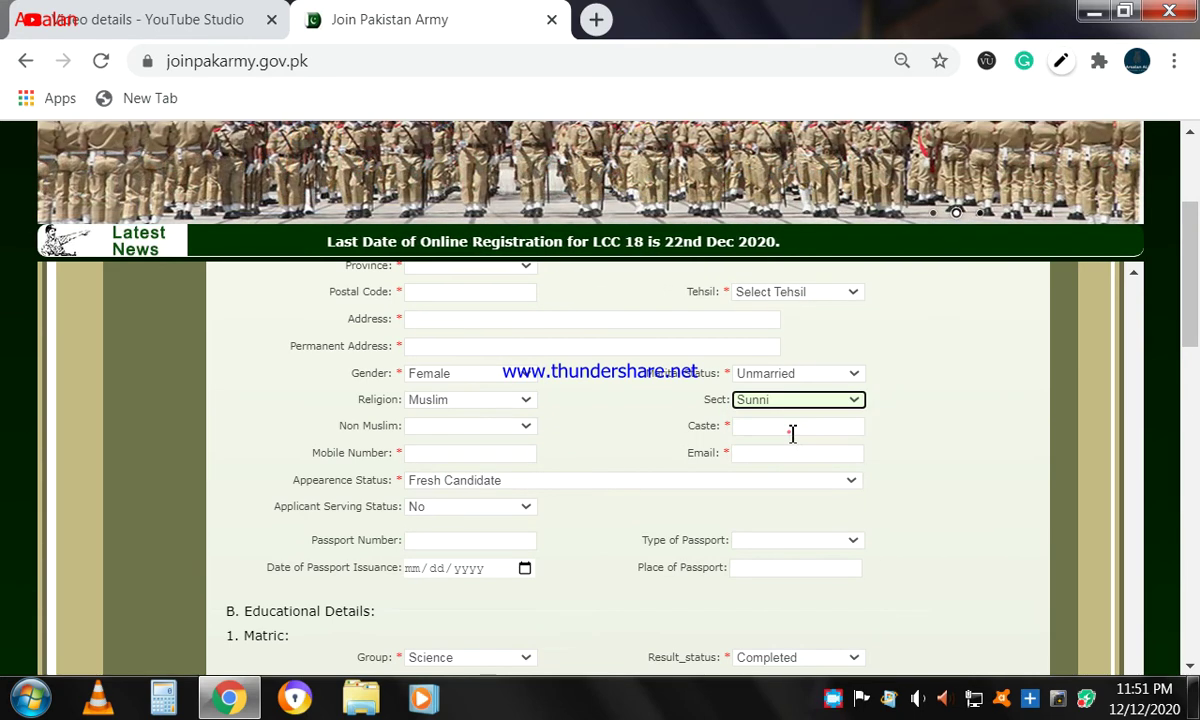
pyautogui.click(790, 428)
pyautogui.click(766, 455)
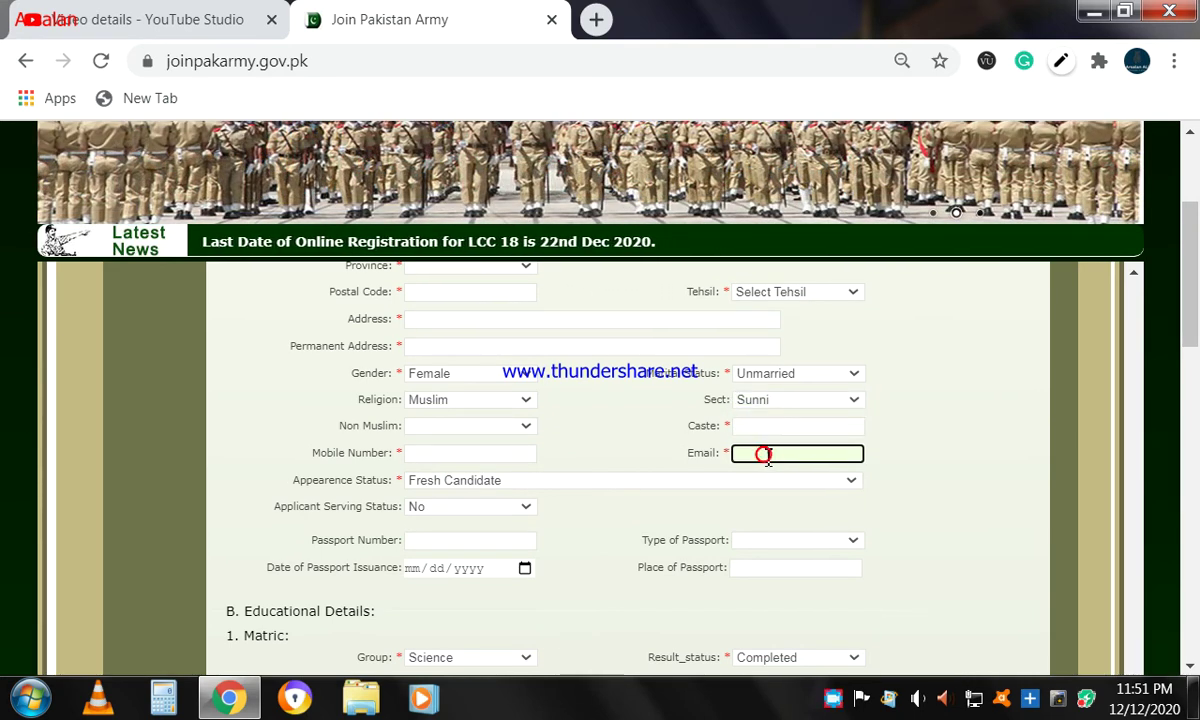
pyautogui.click(670, 479)
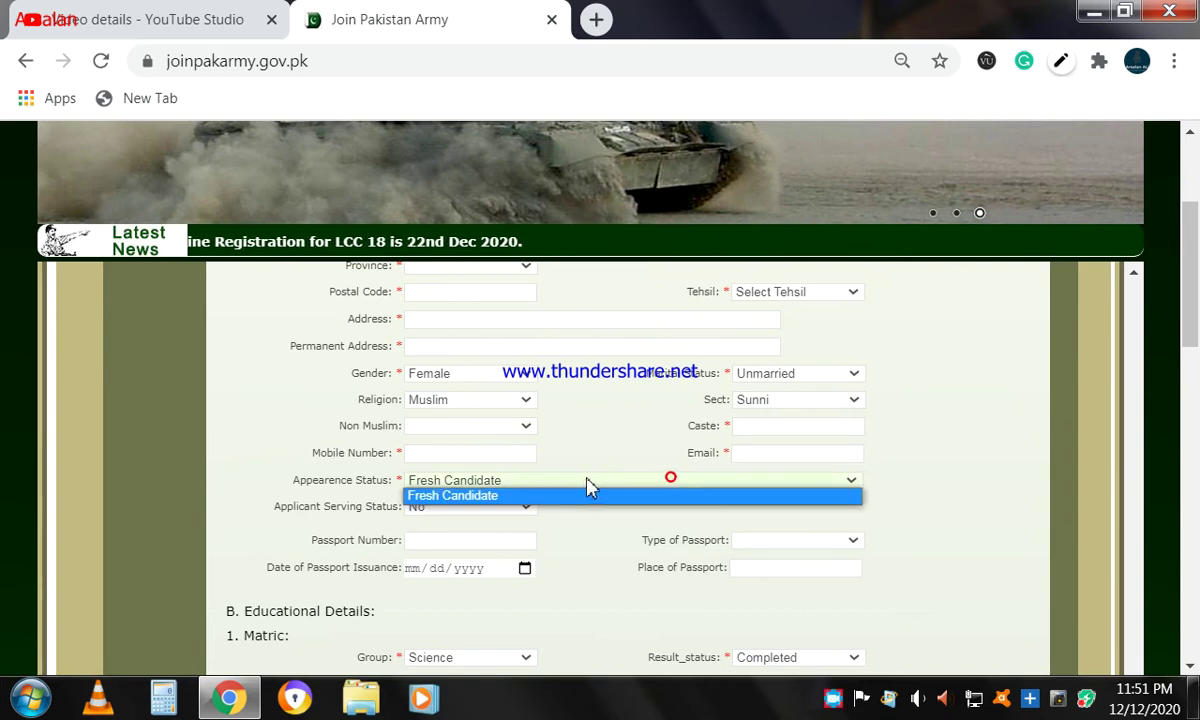
pyautogui.click(557, 496)
# Examine the passport number, type of passport and place of passport fields without filling them in.
pyautogui.scroll(-1, 570, 505)
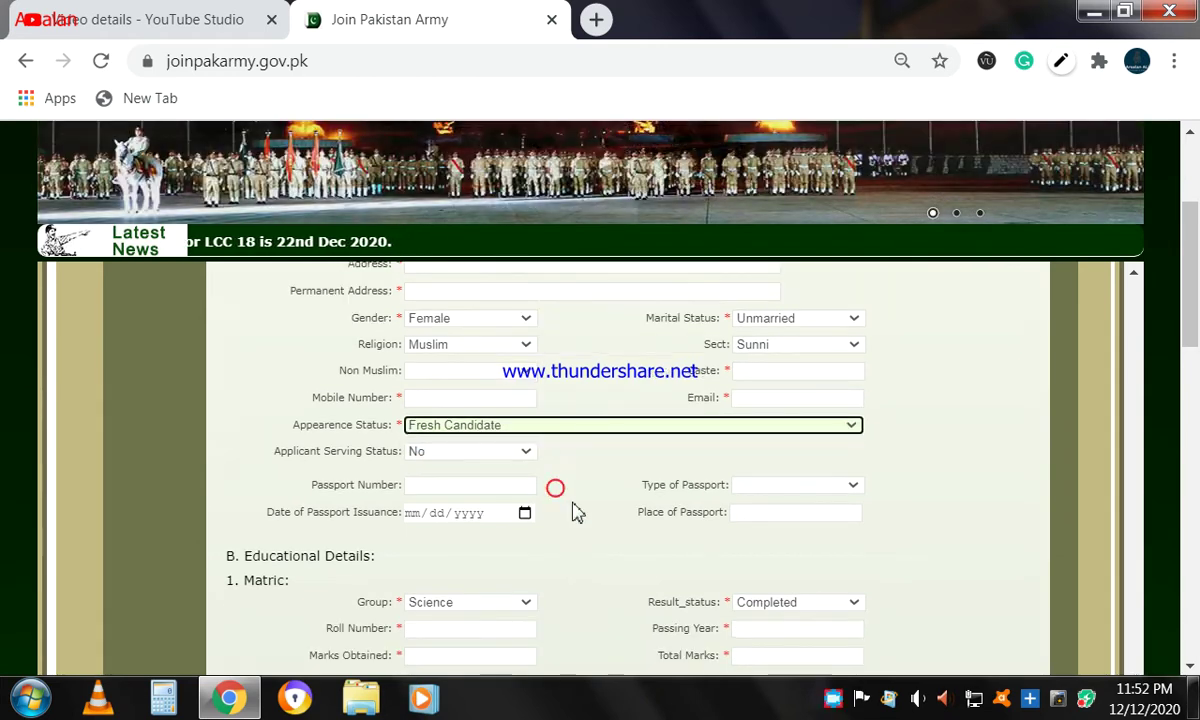
pyautogui.click(471, 487)
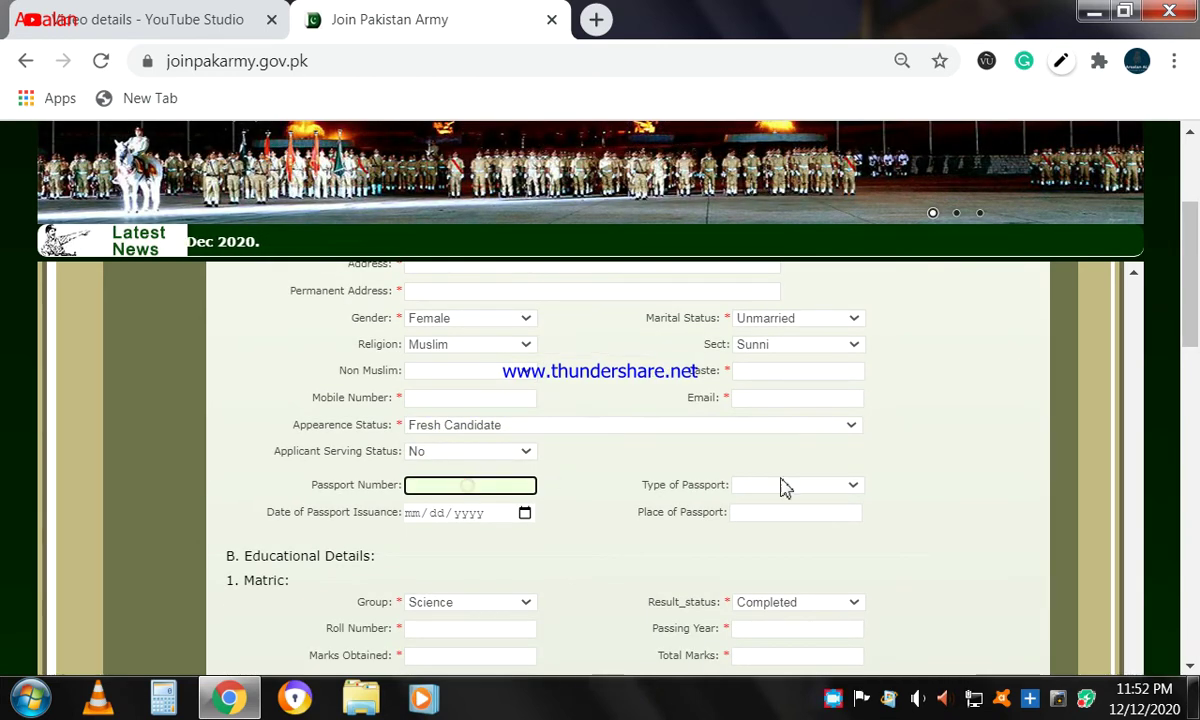
pyautogui.click(809, 485)
pyautogui.click(987, 490)
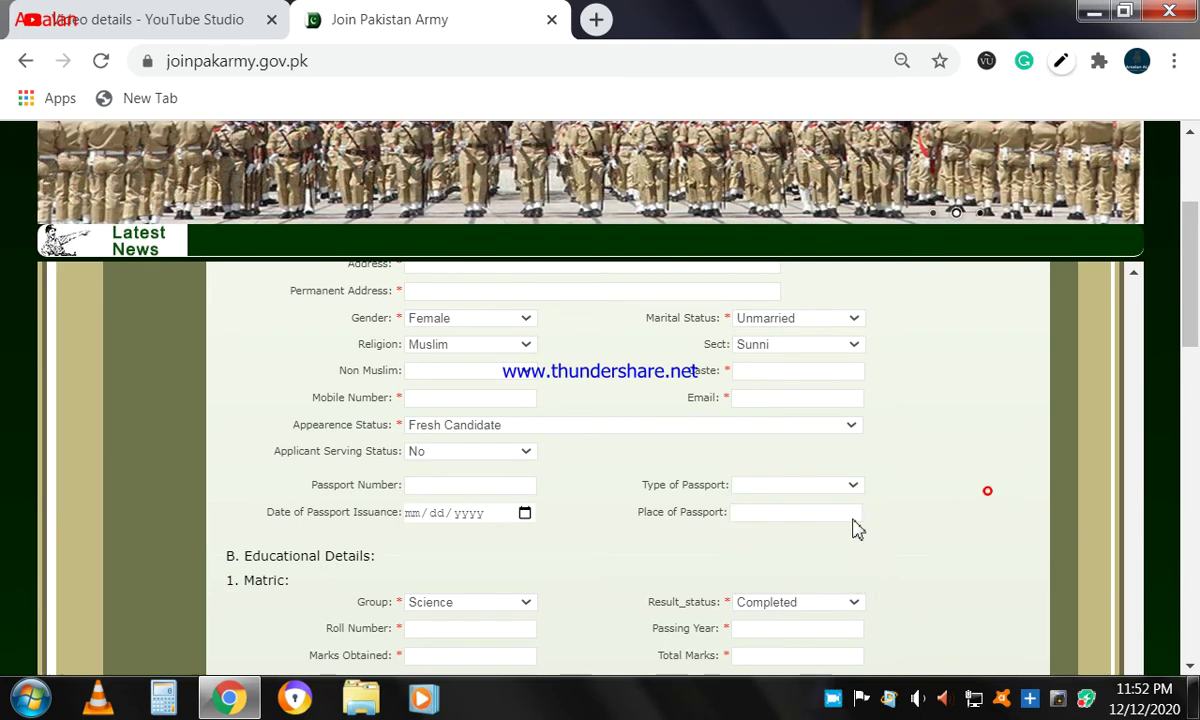
pyautogui.click(793, 491)
pyautogui.click(932, 511)
pyautogui.click(781, 511)
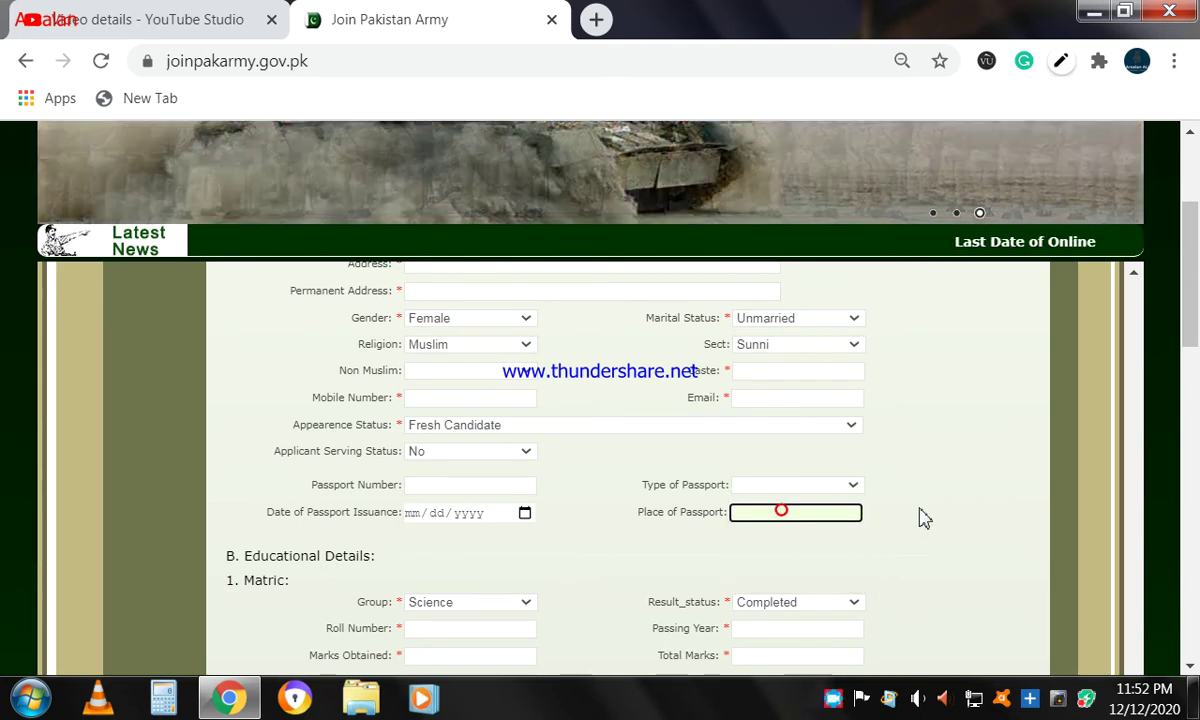
pyautogui.click(924, 517)
# Examine the Matric, Intermediate, BS/BE and MS/MPhill fields in the Educational Details section.
pyautogui.scroll(-2, 433, 480)
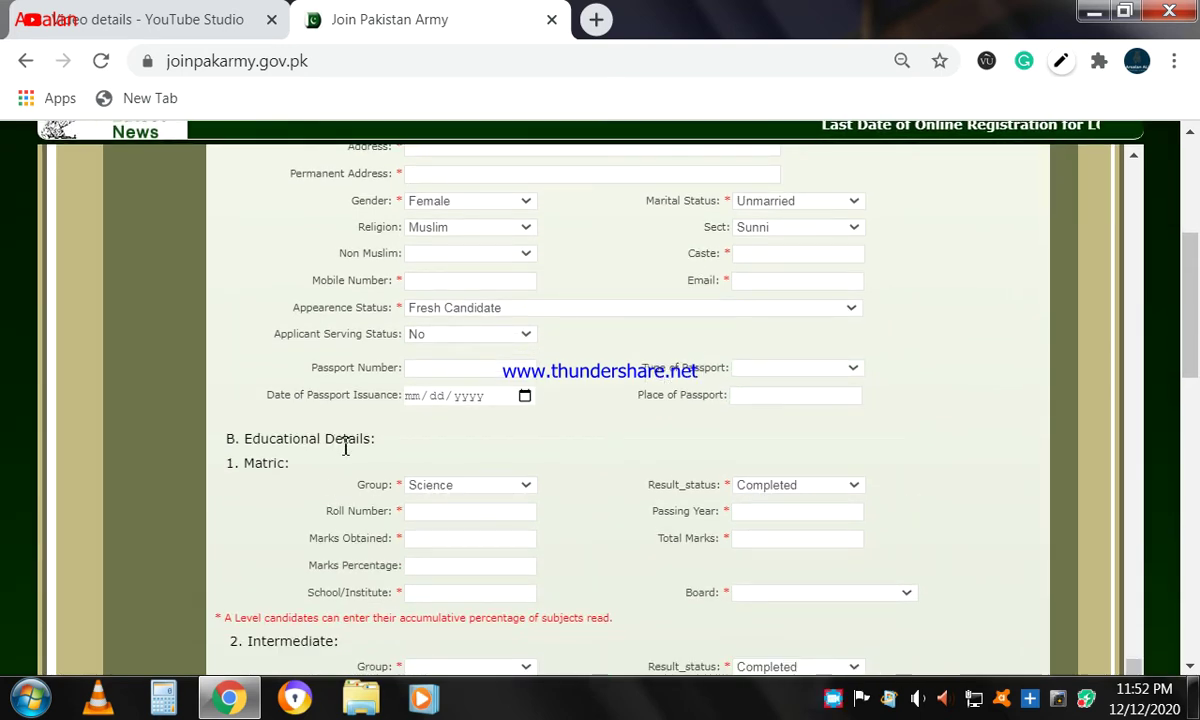
pyautogui.scroll(-2, 345, 447)
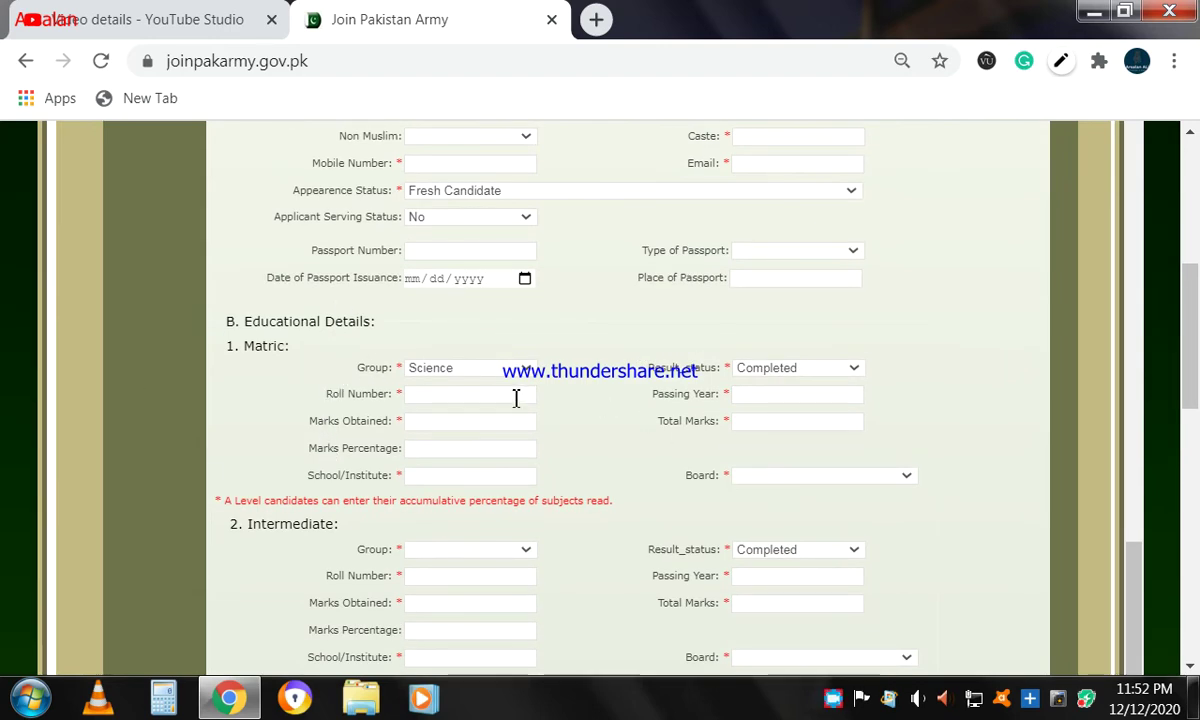
pyautogui.scroll(-4, 516, 398)
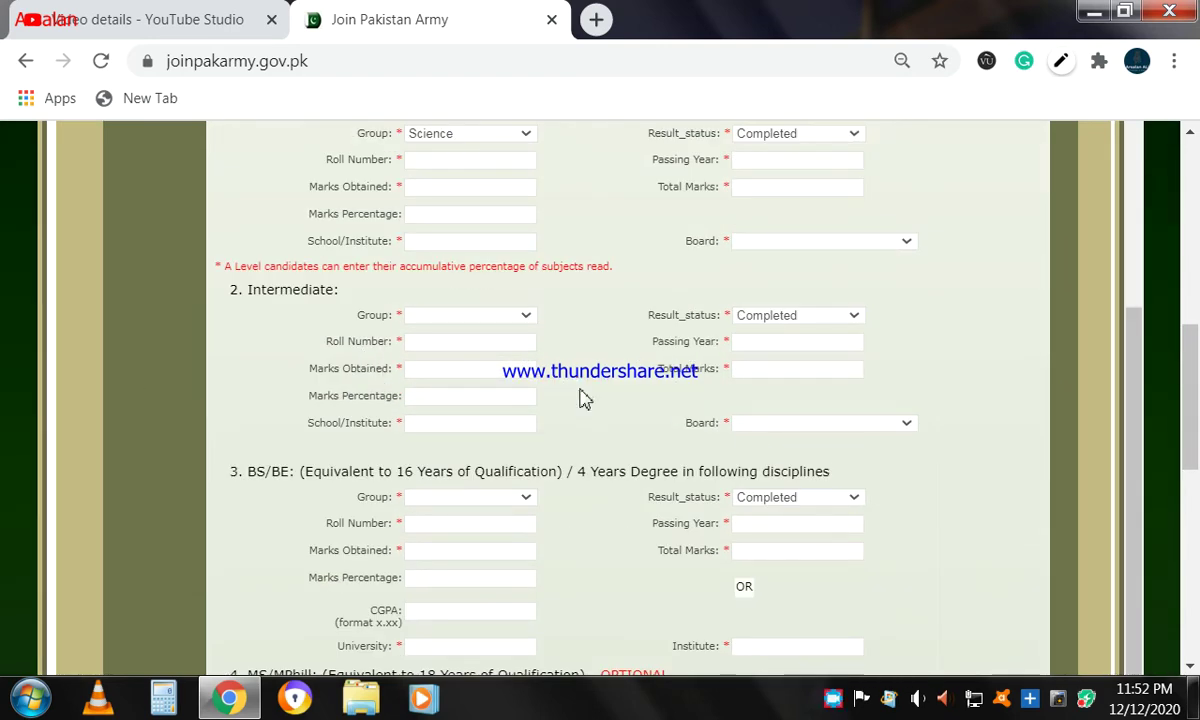
pyautogui.scroll(-2, 433, 410)
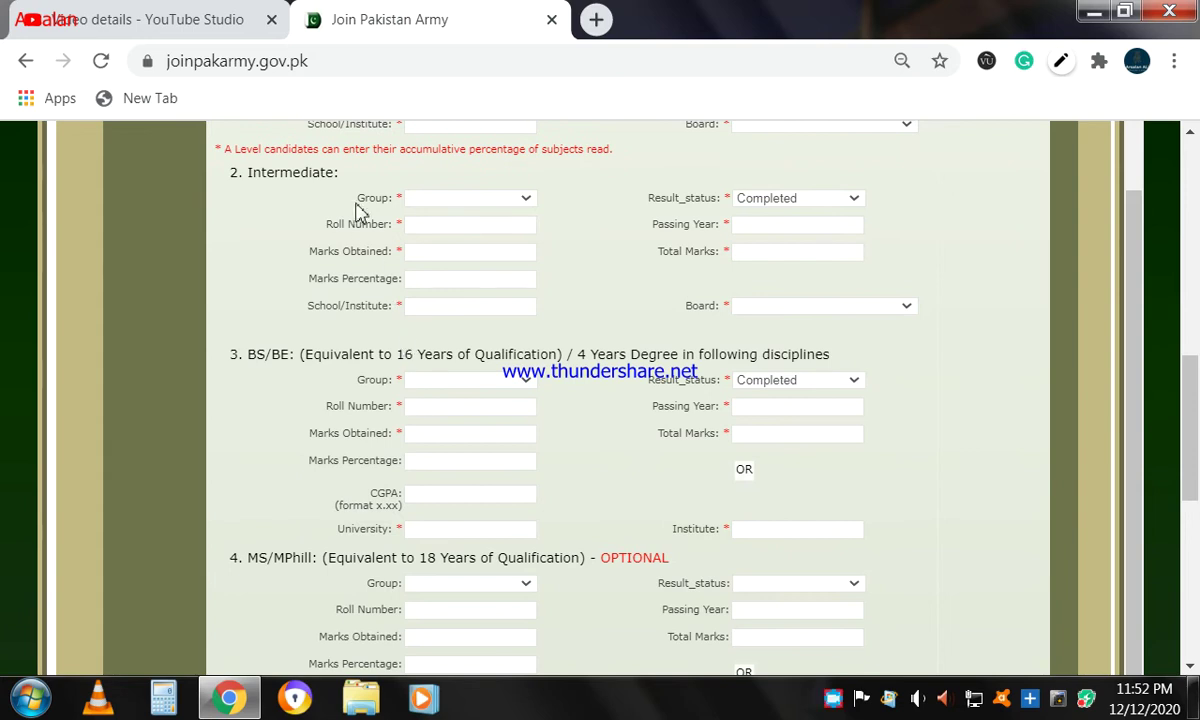
pyautogui.scroll(2, 445, 312)
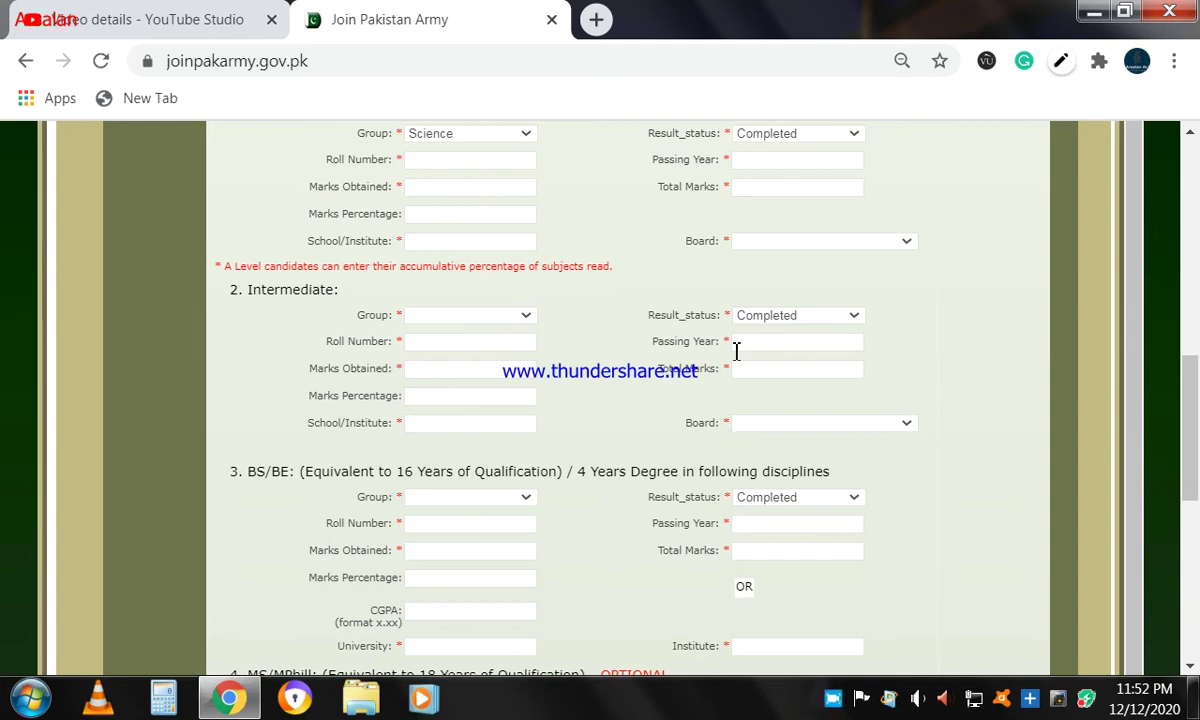
pyautogui.scroll(-2, 495, 505)
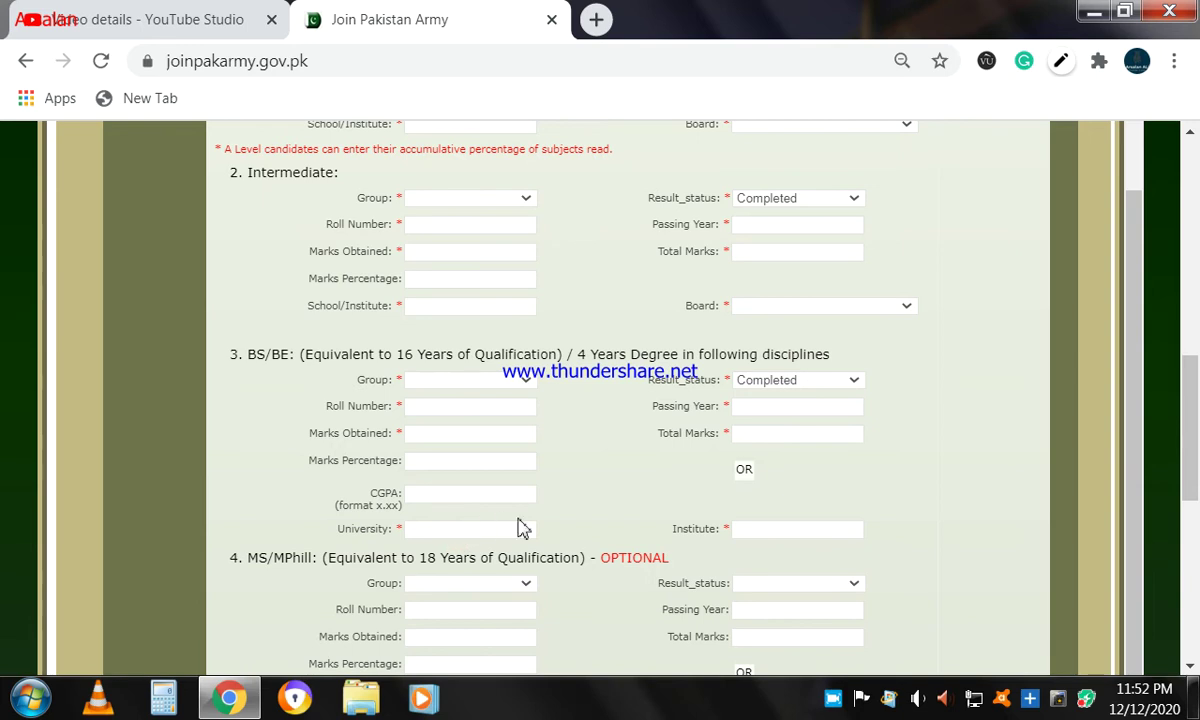
pyautogui.scroll(-2, 540, 528)
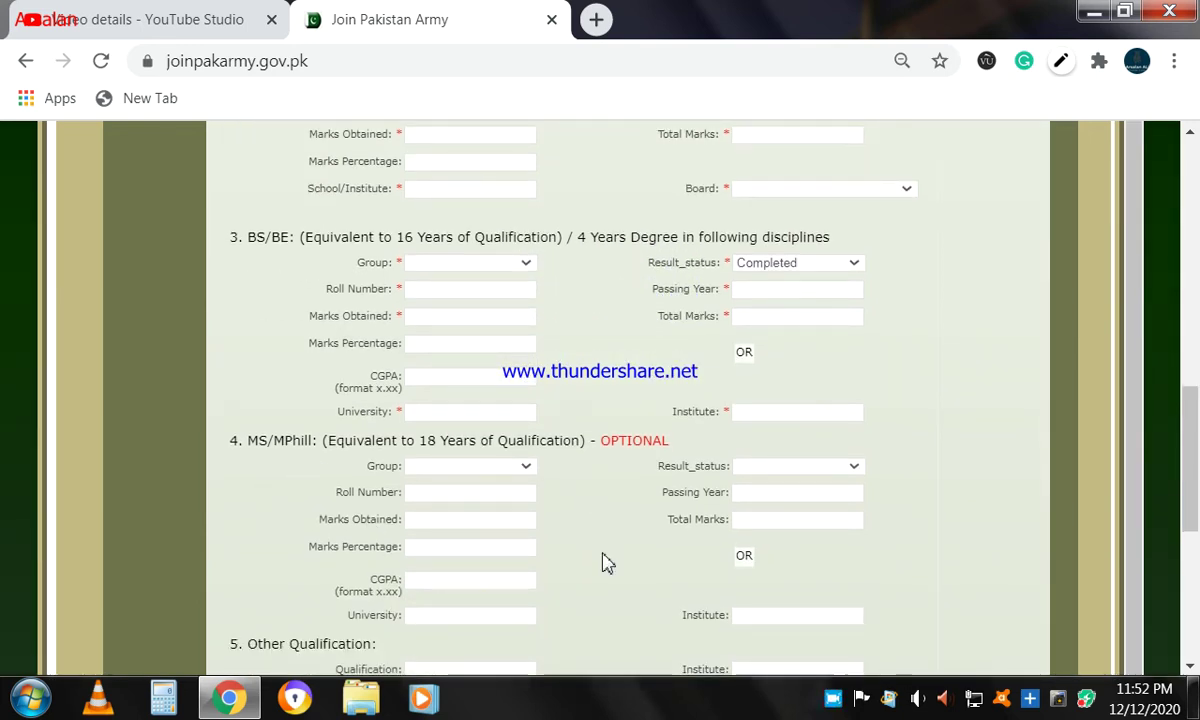
pyautogui.scroll(2, 729, 503)
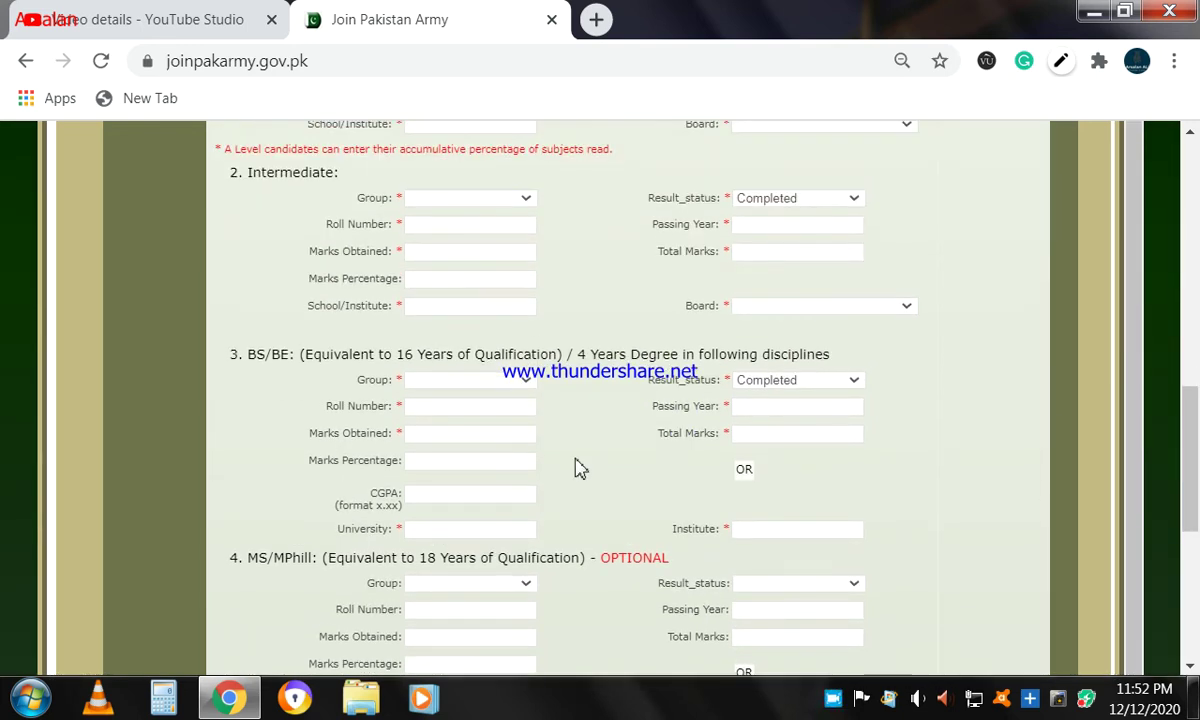
pyautogui.scroll(-4, 610, 525)
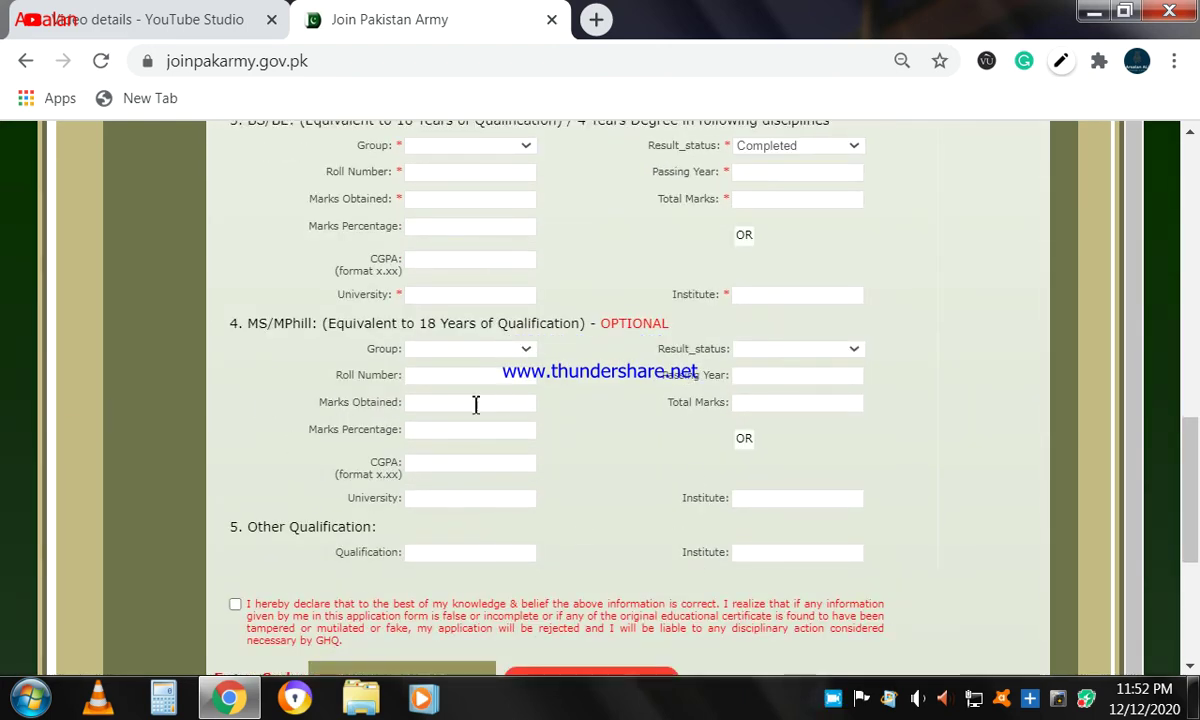
# Set the result status of the optional MS/MPhill qualification to InCompleted.
pyautogui.scroll(-2, 476, 404)
pyautogui.click(843, 235)
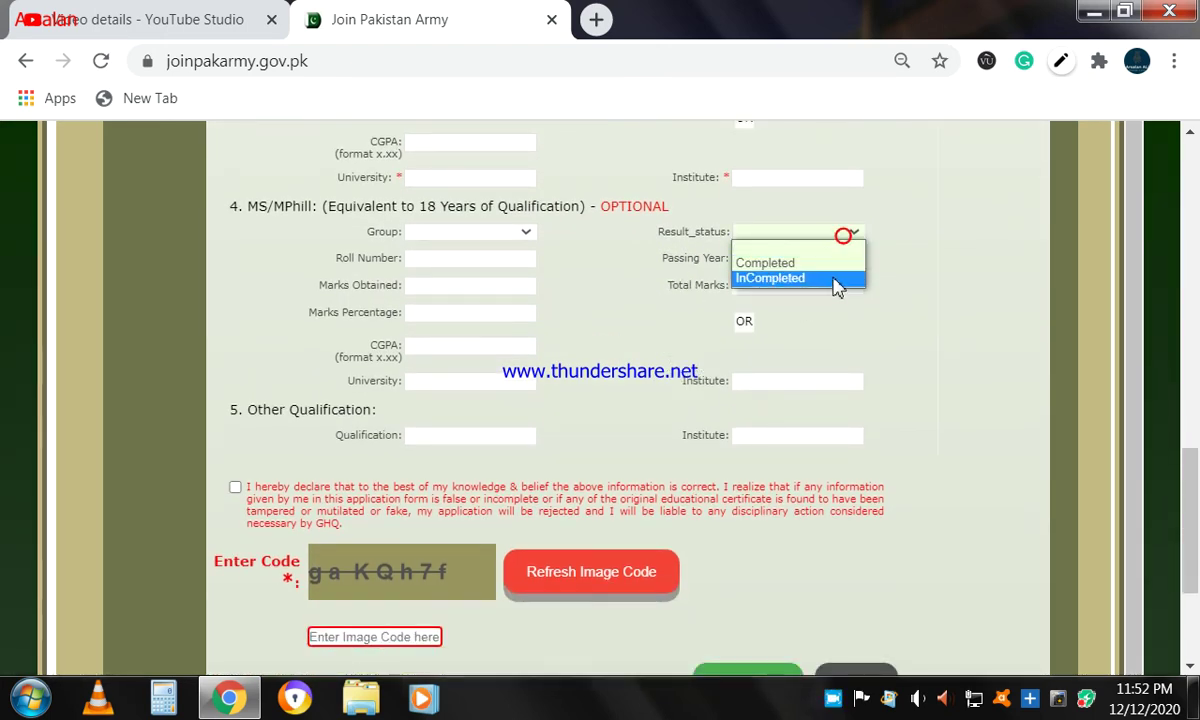
pyautogui.click(836, 280)
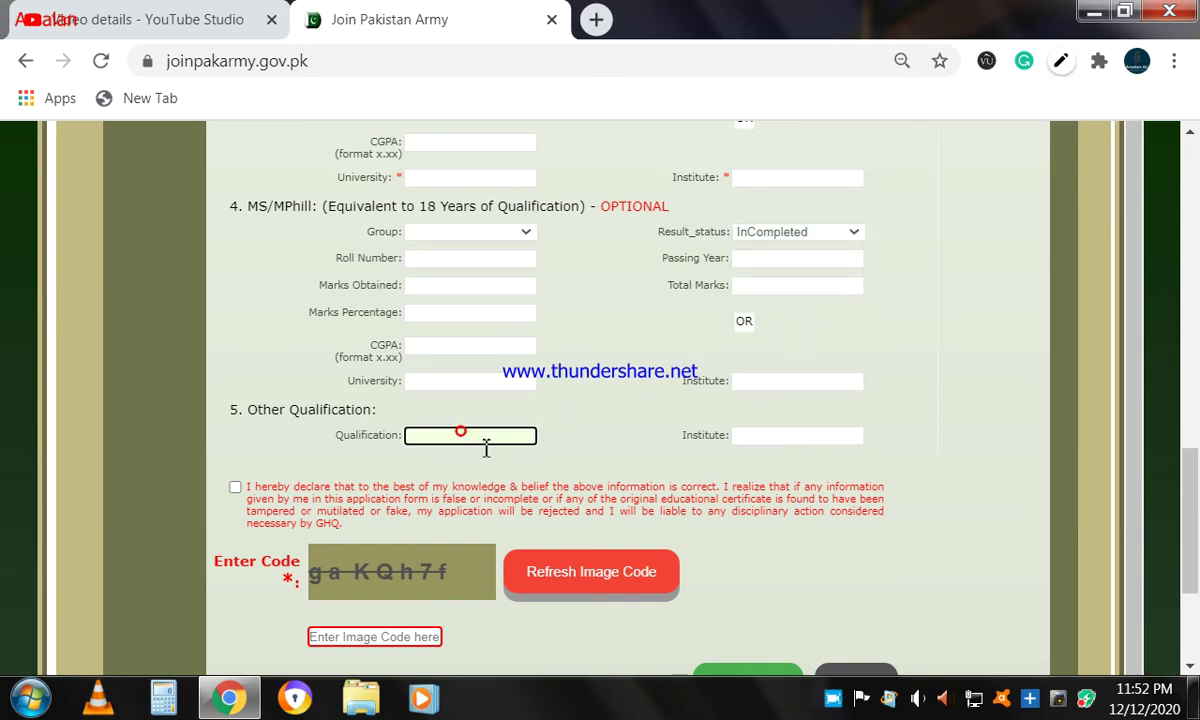
# Try to submit the registration with the image code left blank, and return to the home page.
pyautogui.scroll(-2, 634, 500)
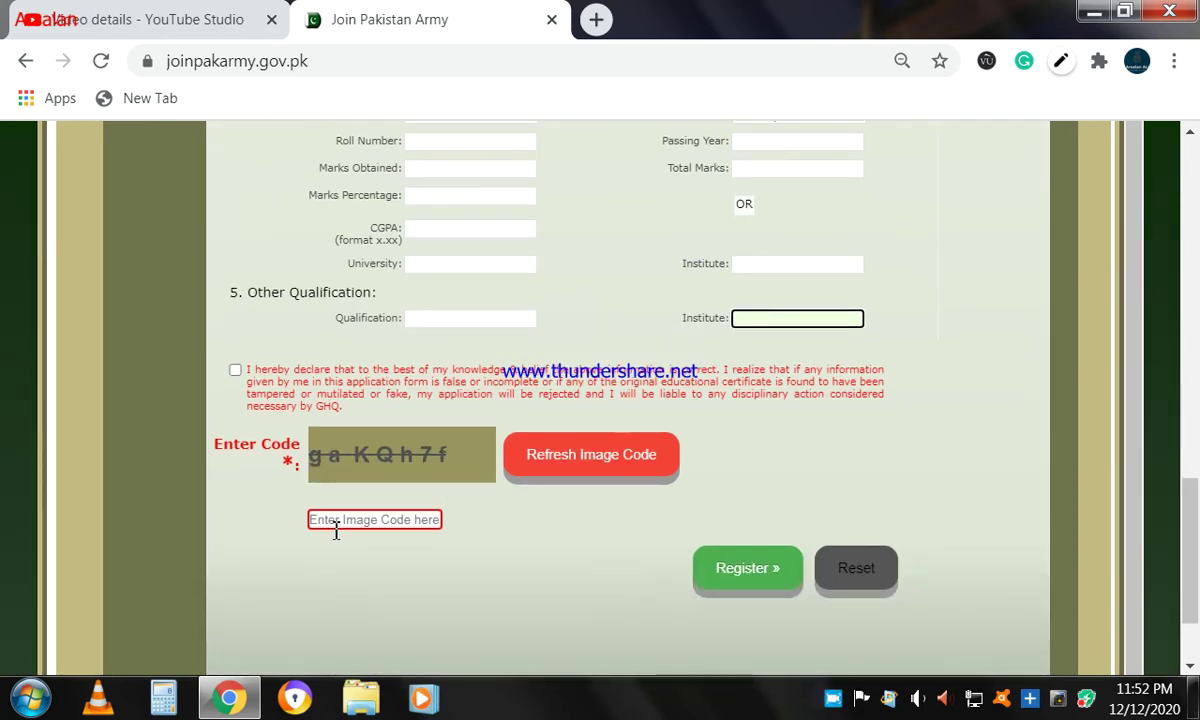
pyautogui.click(752, 578)
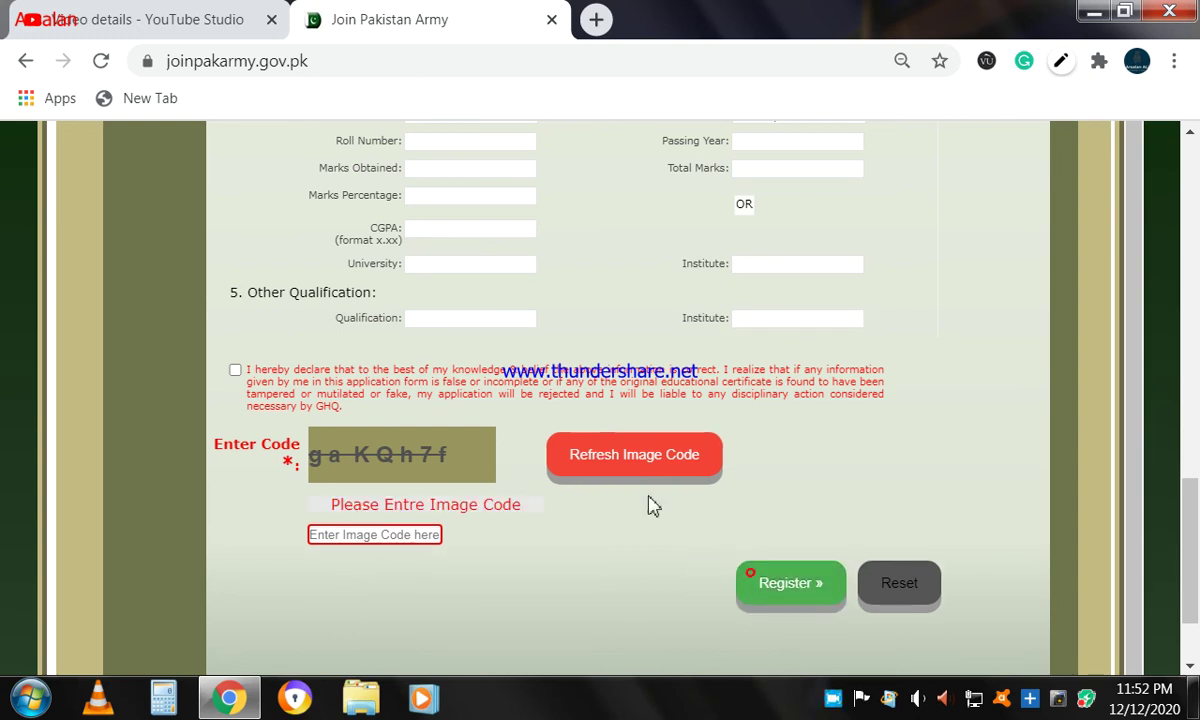
pyautogui.click(22, 60)
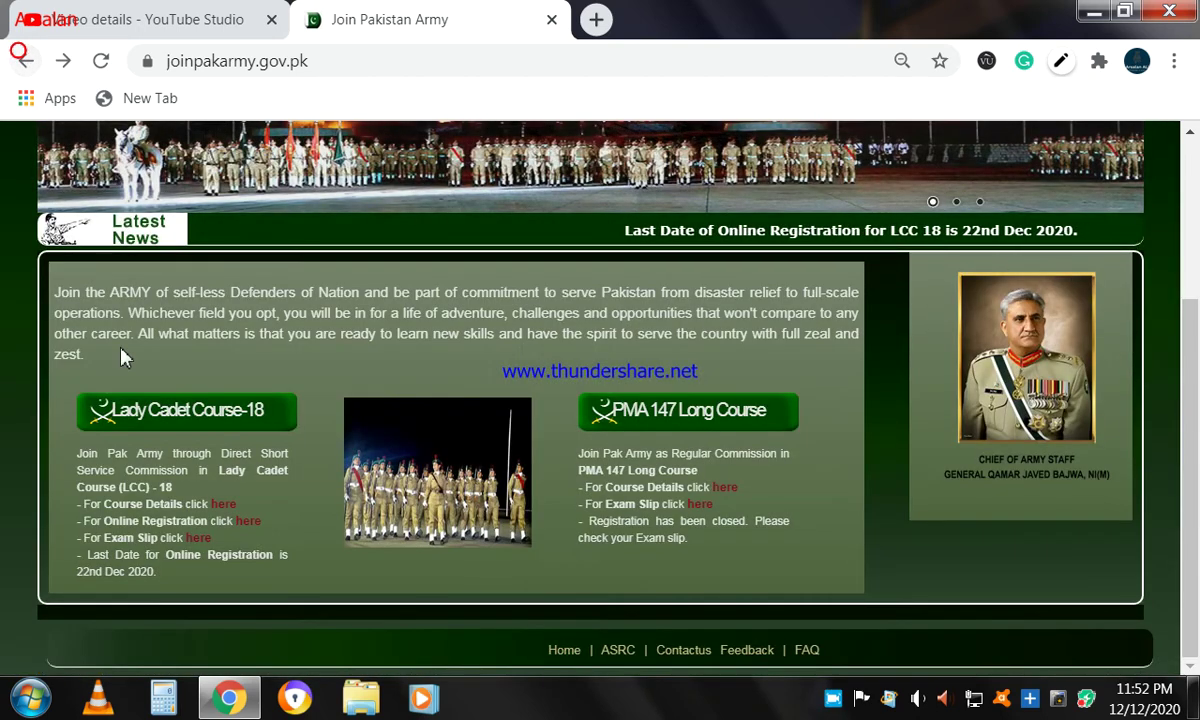
# Open the Lady Cadet Course-18 exam slip page, examine the registration status check fields, and return to the home page.
pyautogui.click(197, 538)
pyautogui.click(549, 428)
pyautogui.click(421, 406)
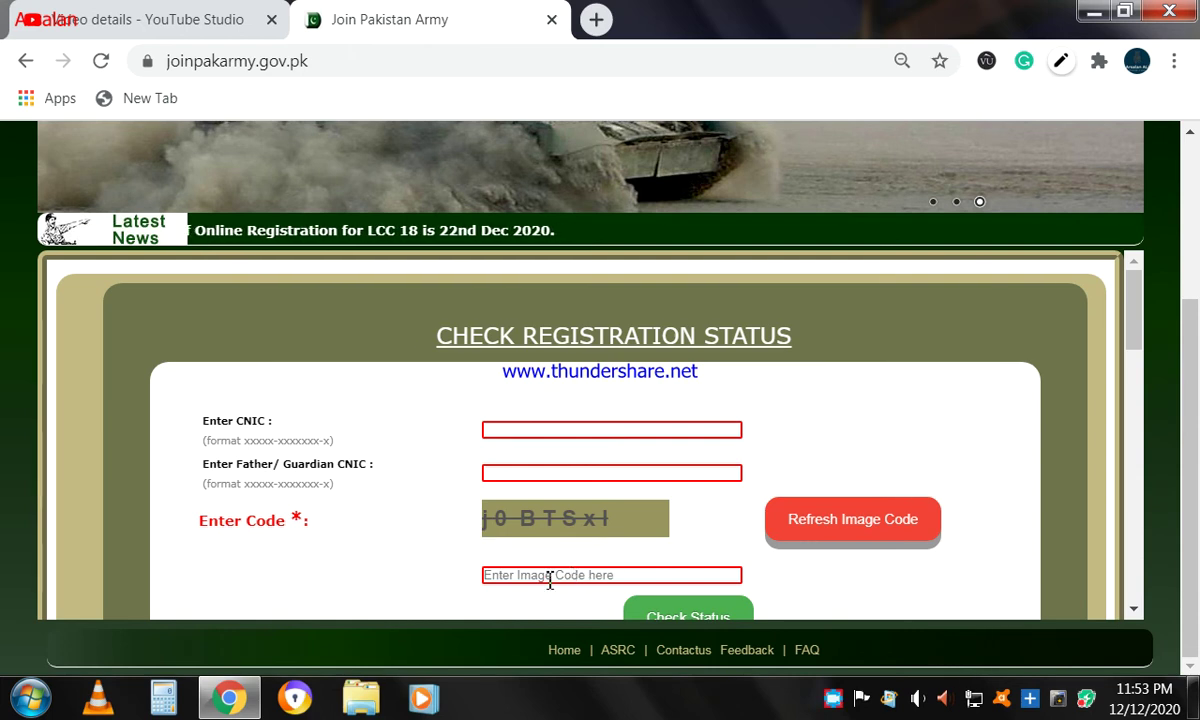
pyautogui.scroll(-1, 720, 595)
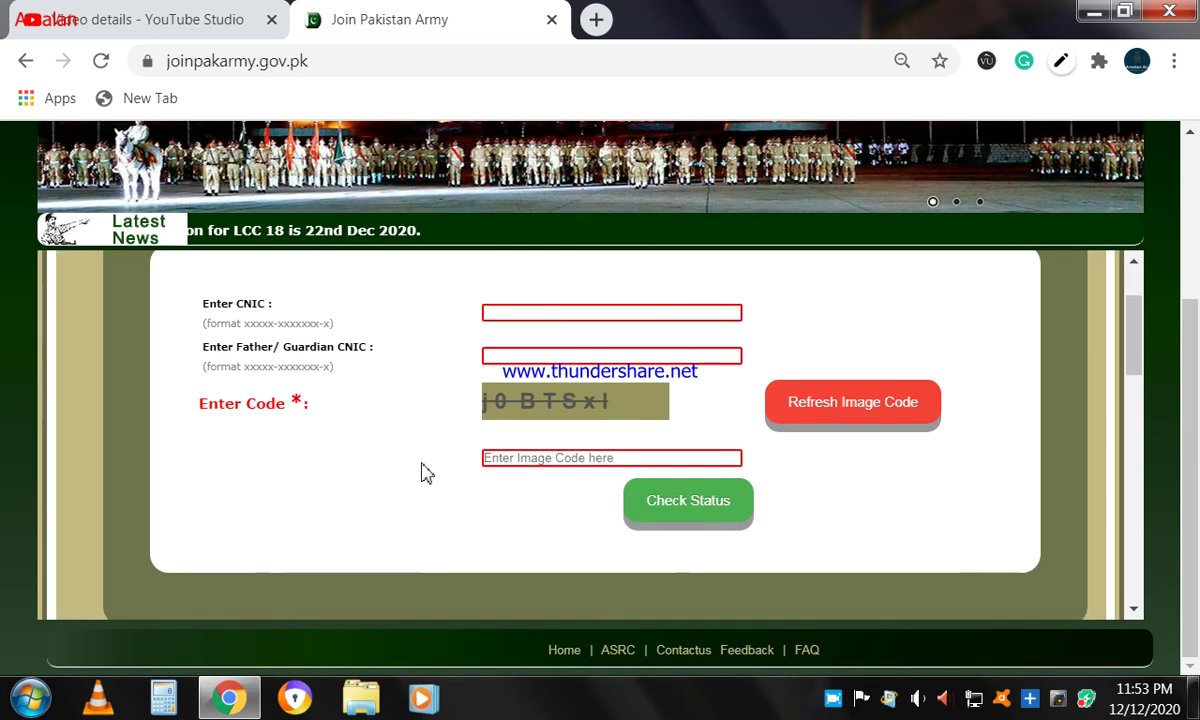
pyautogui.click(25, 61)
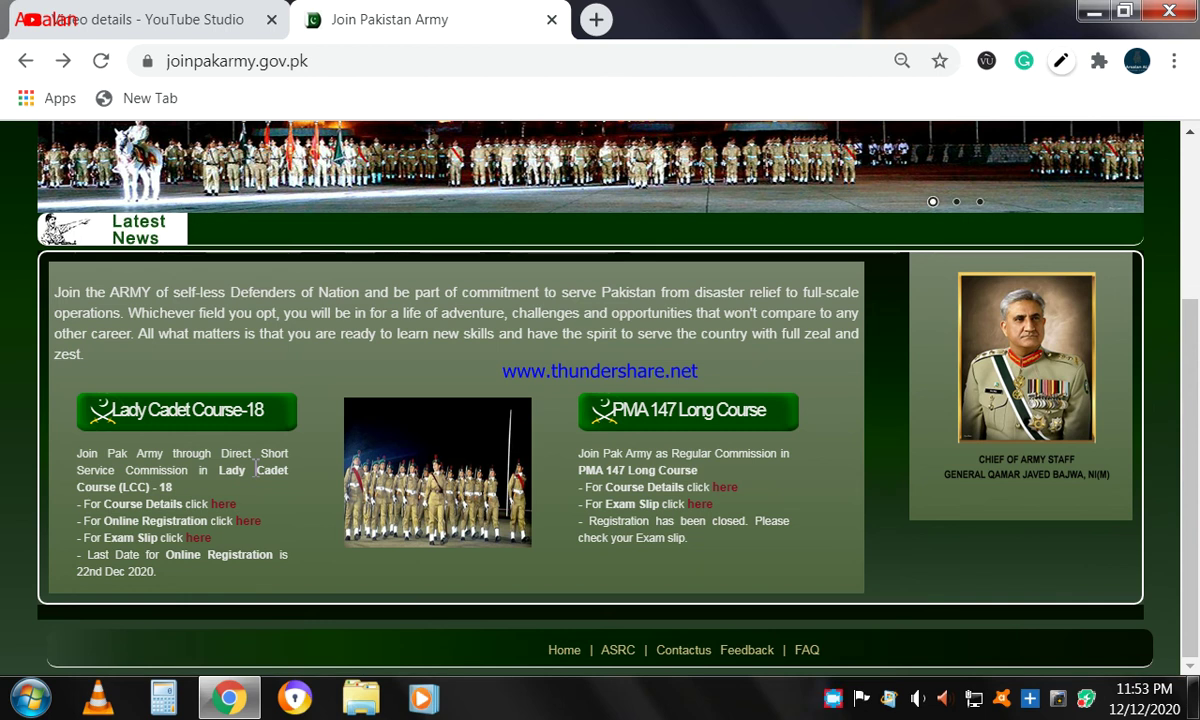
pyautogui.scroll(3, 495, 470)
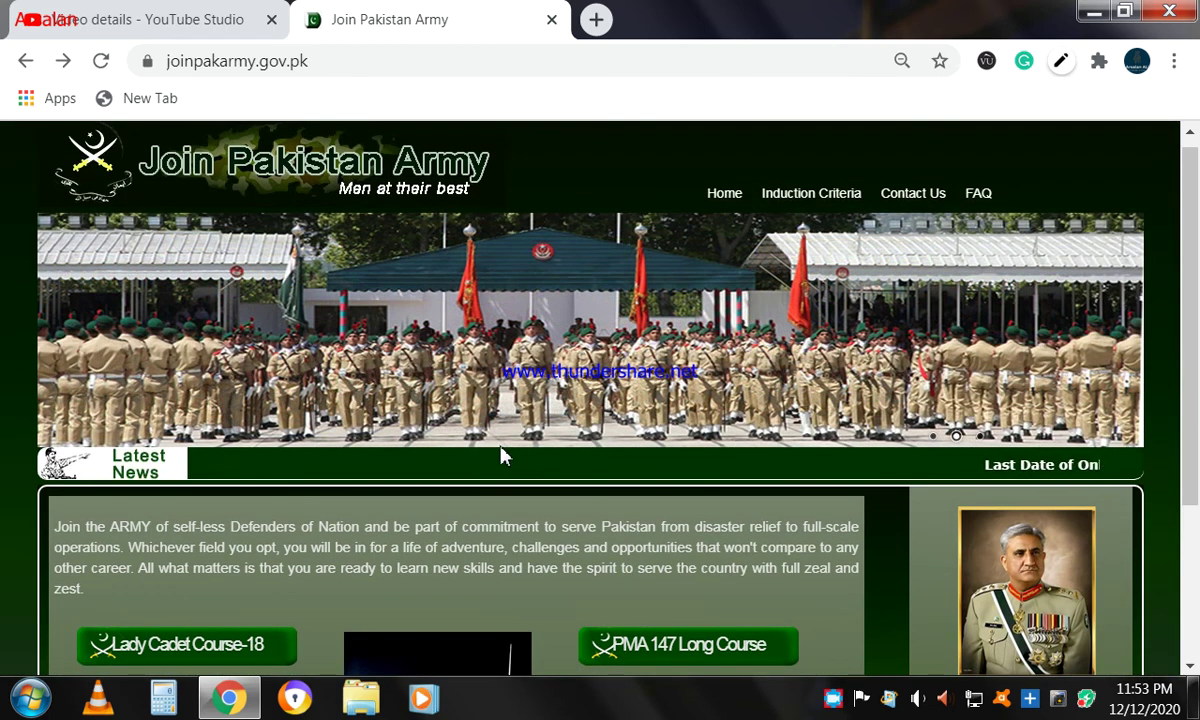